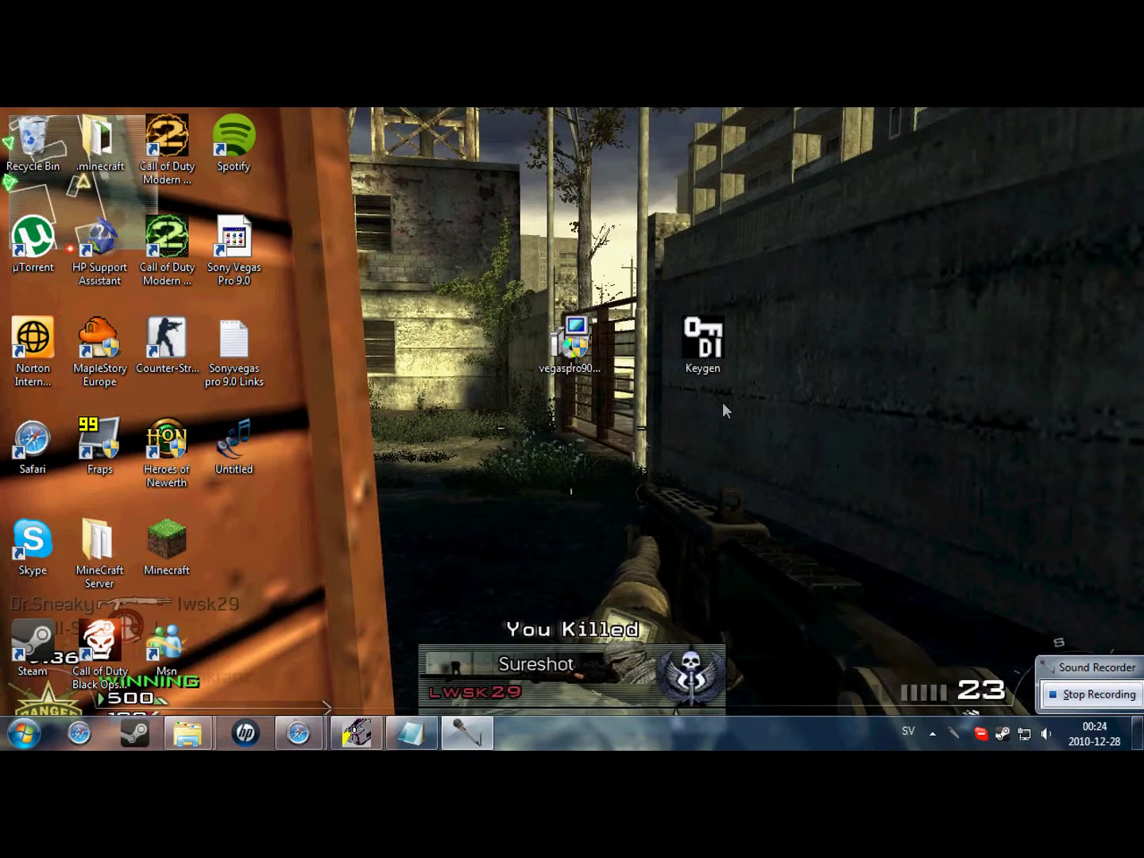
Step: Move the vegaspro90_64bit installer icon beside the Keygen icon on the desktop
drag(566, 330, 633, 333)
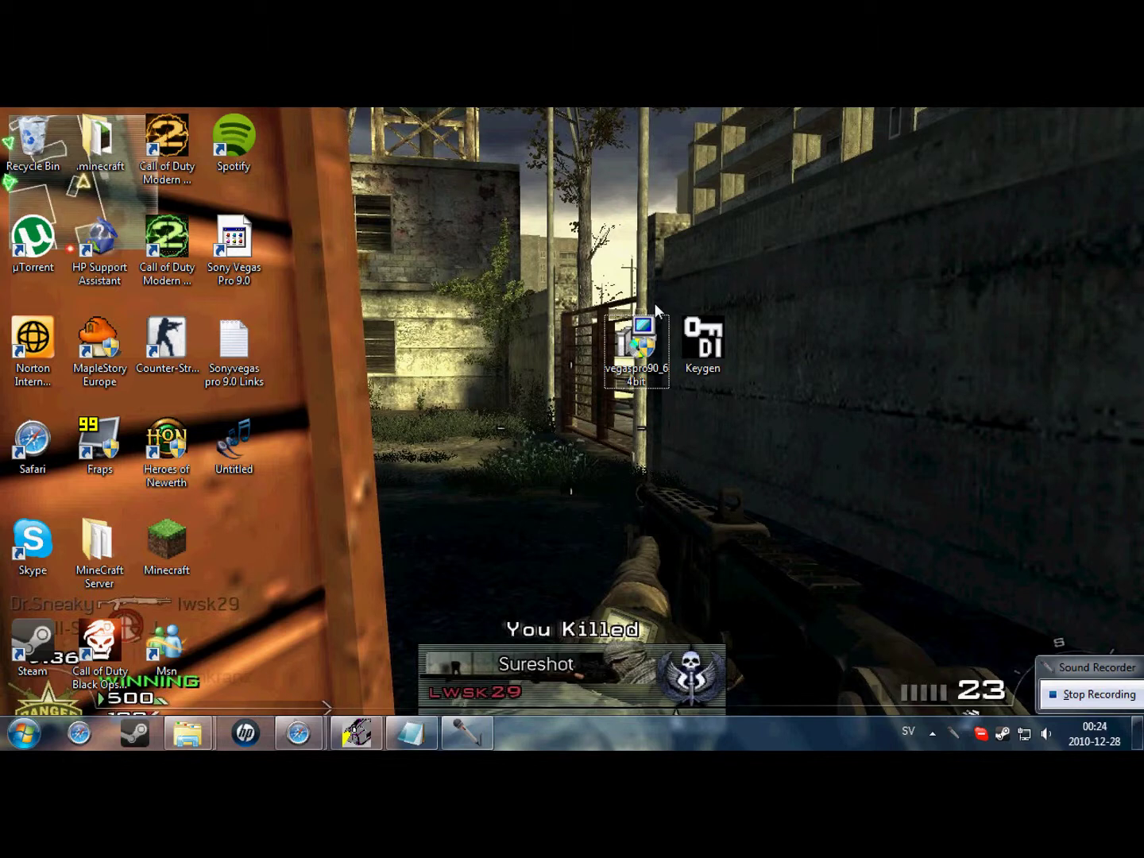
mouse_move(641, 346)
Step: Select the KEYGEN link in the restored Notepad note, then bring Safari's 9Down page forward
click(410, 734)
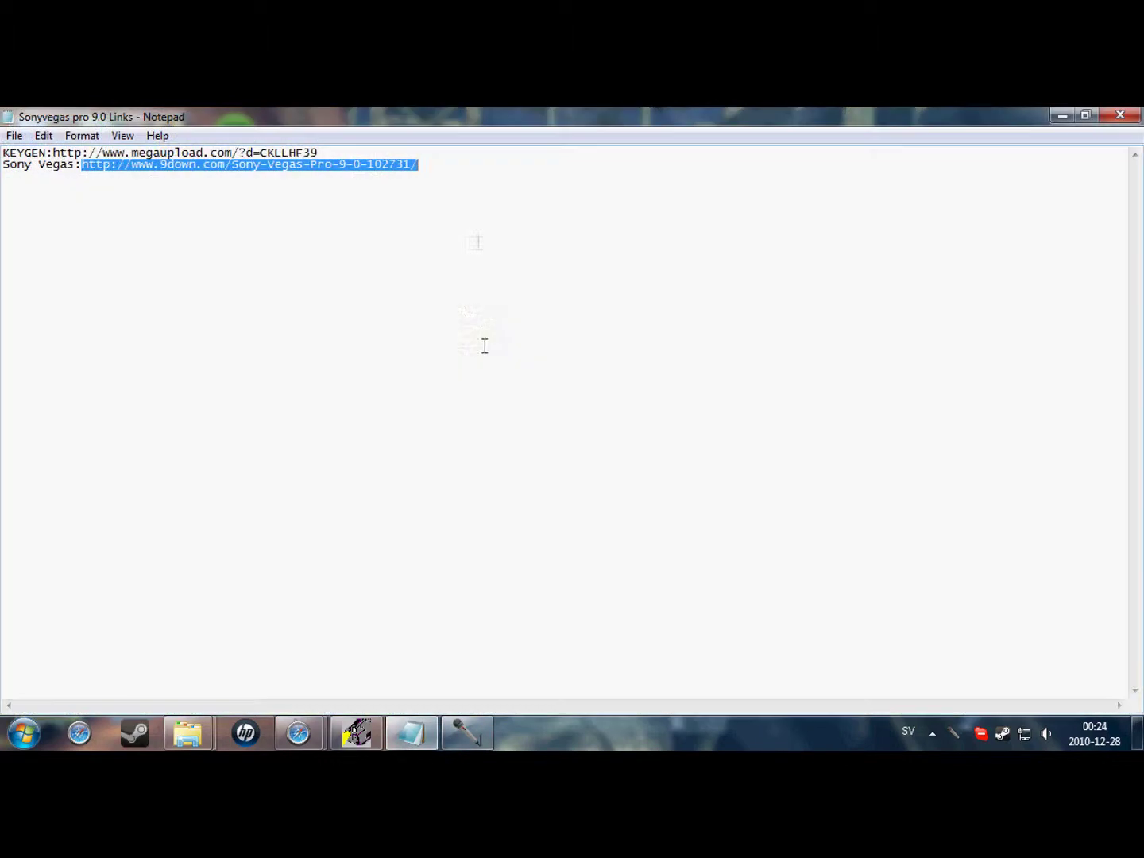
mouse_move(320, 153)
mouse_down()
mouse_move(3, 154)
mouse_move(314, 140)
mouse_up()
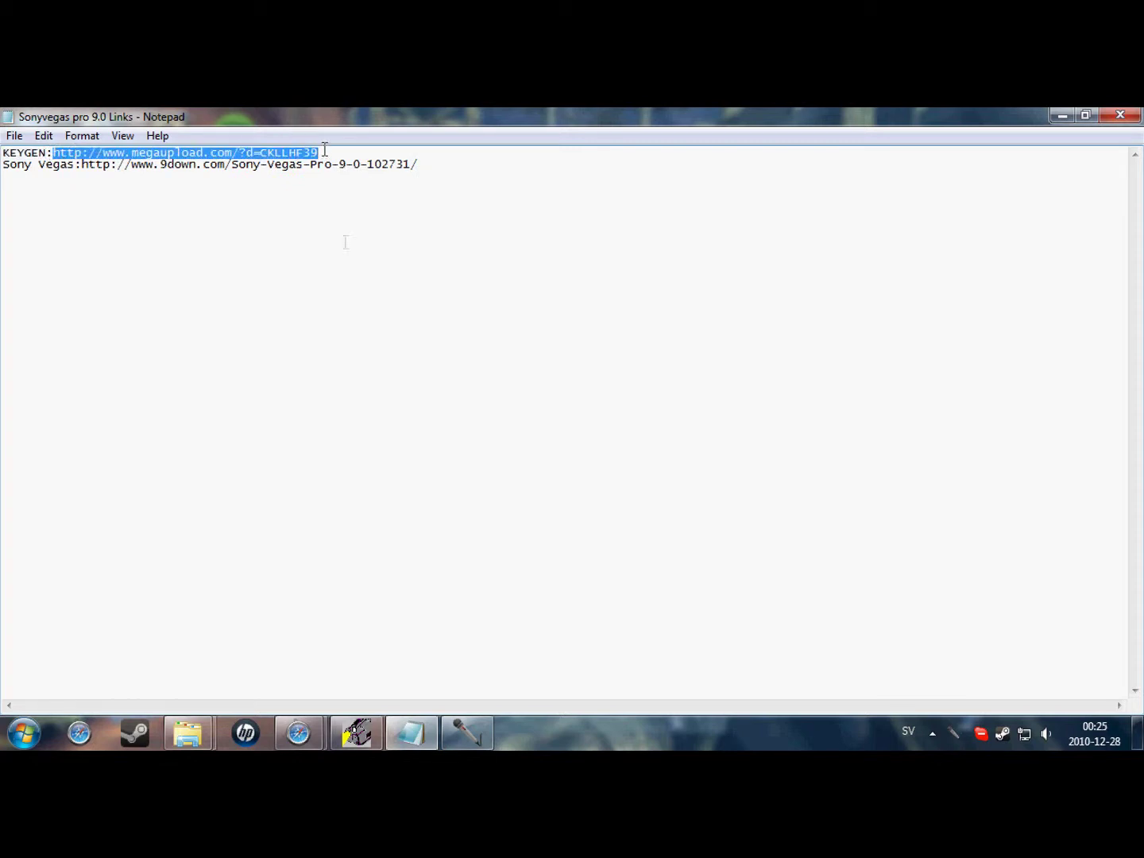
click(298, 732)
click(348, 682)
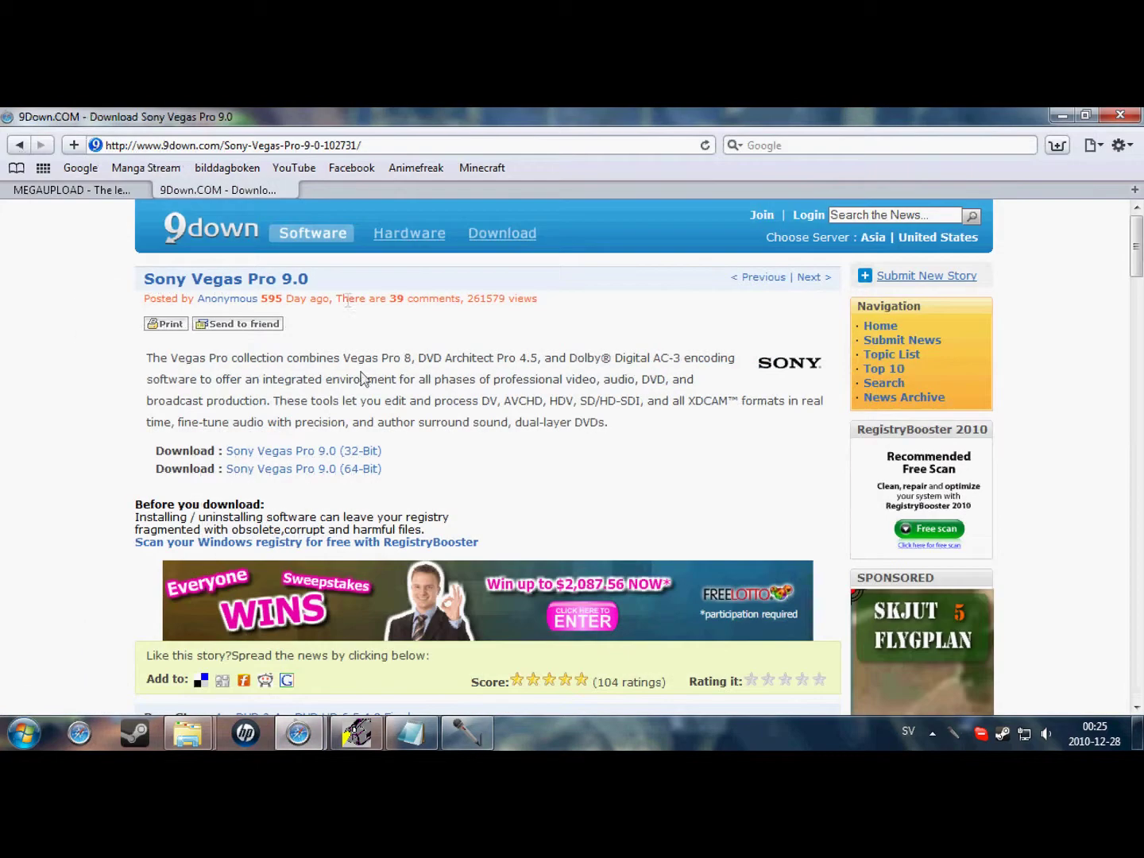
Step: Review the MEGAUPLOAD Keygen page and the 9Down Vegas Pro 9.0 32-Bit and 64-Bit download links
click(89, 191)
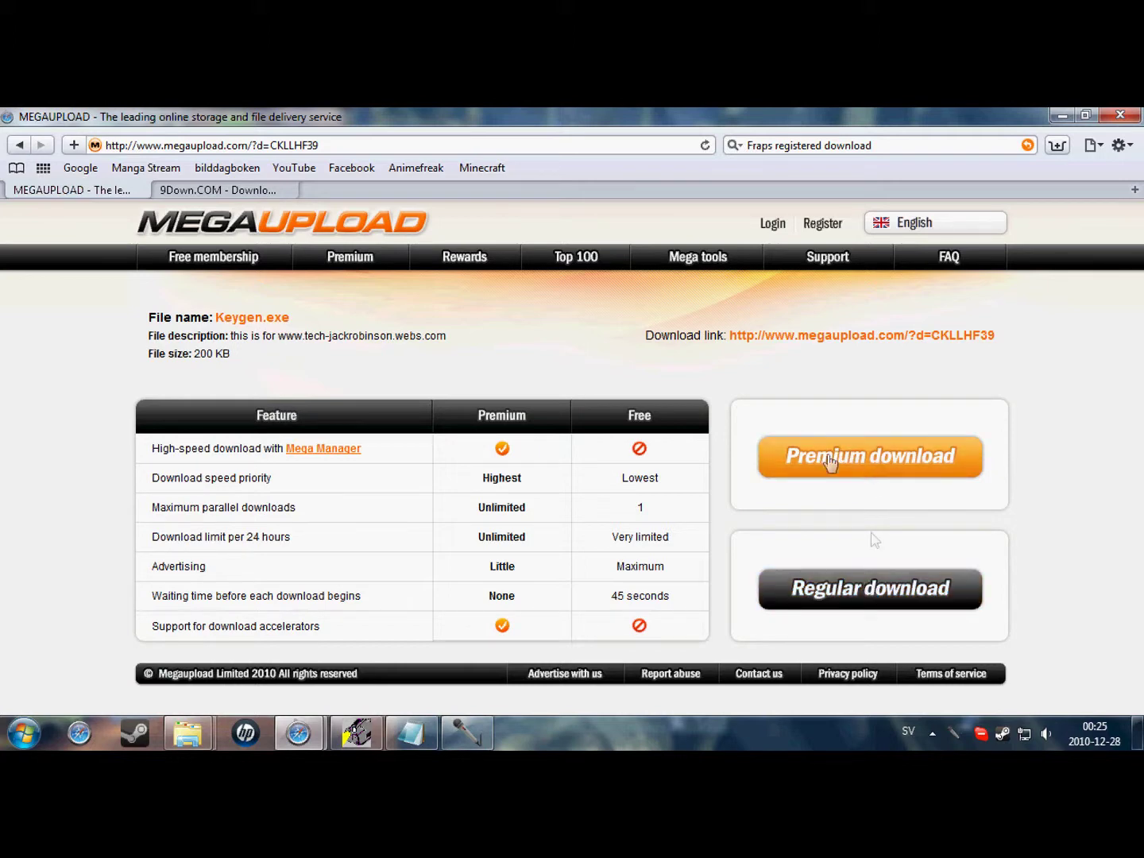
click(223, 191)
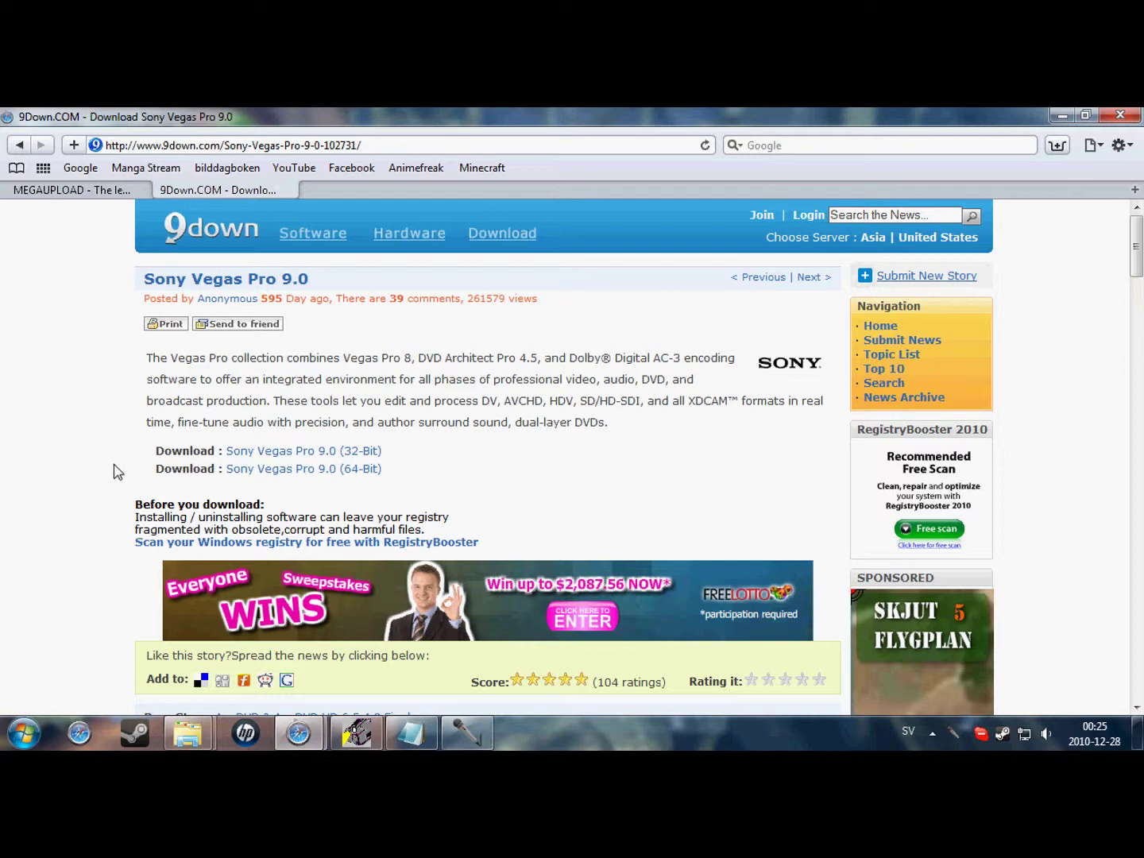
drag(226, 468, 373, 463)
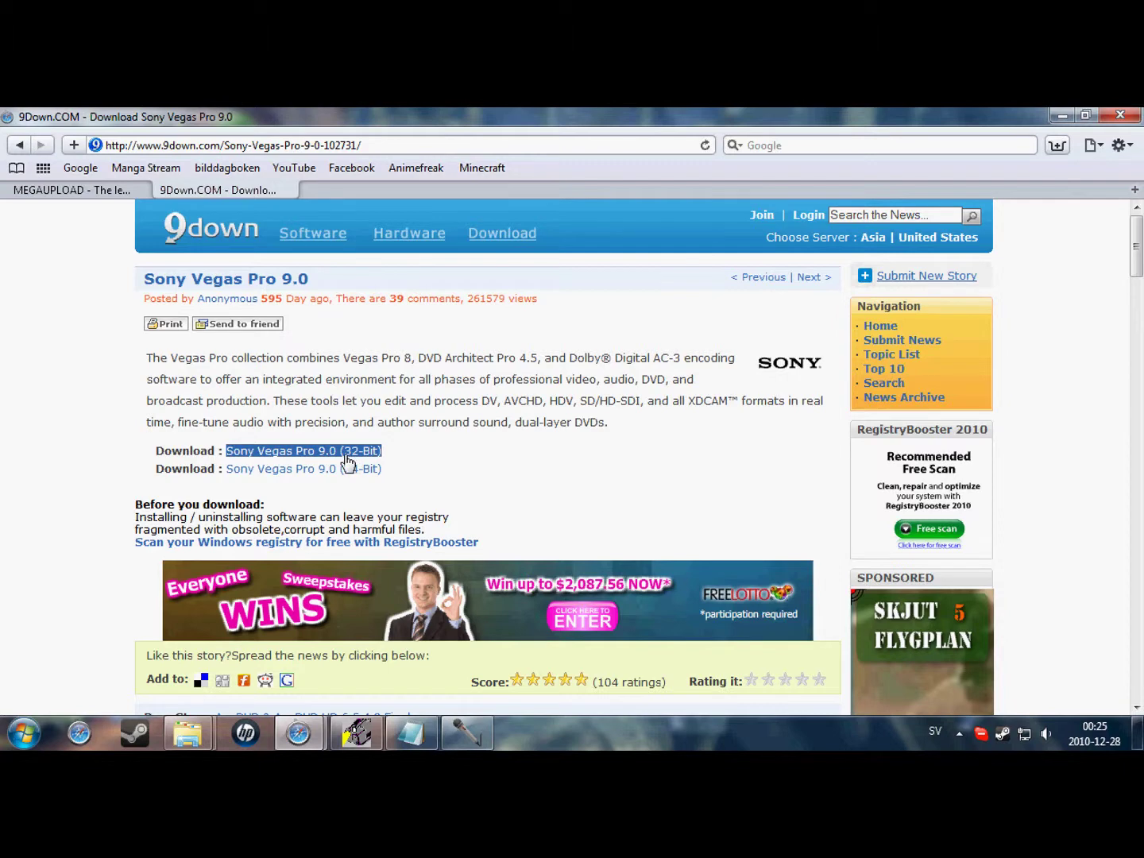
right_click(363, 449)
click(398, 461)
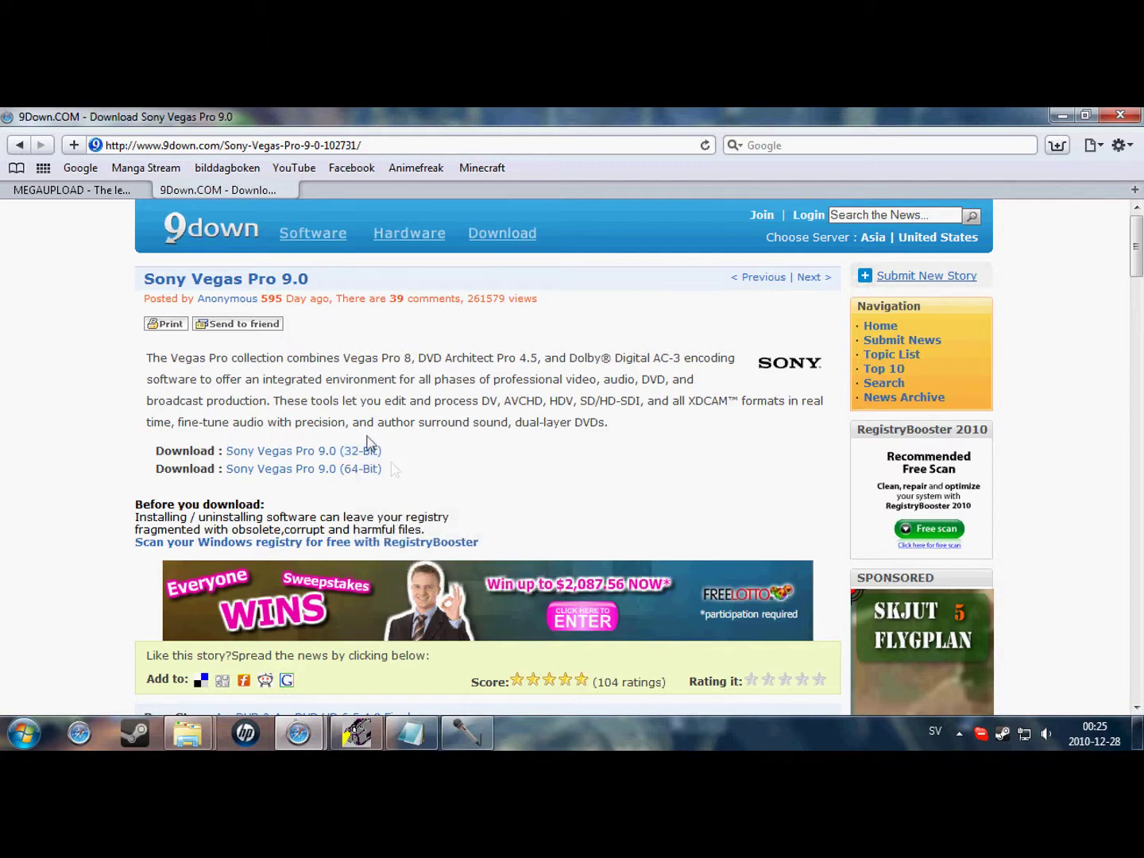
drag(398, 463, 254, 468)
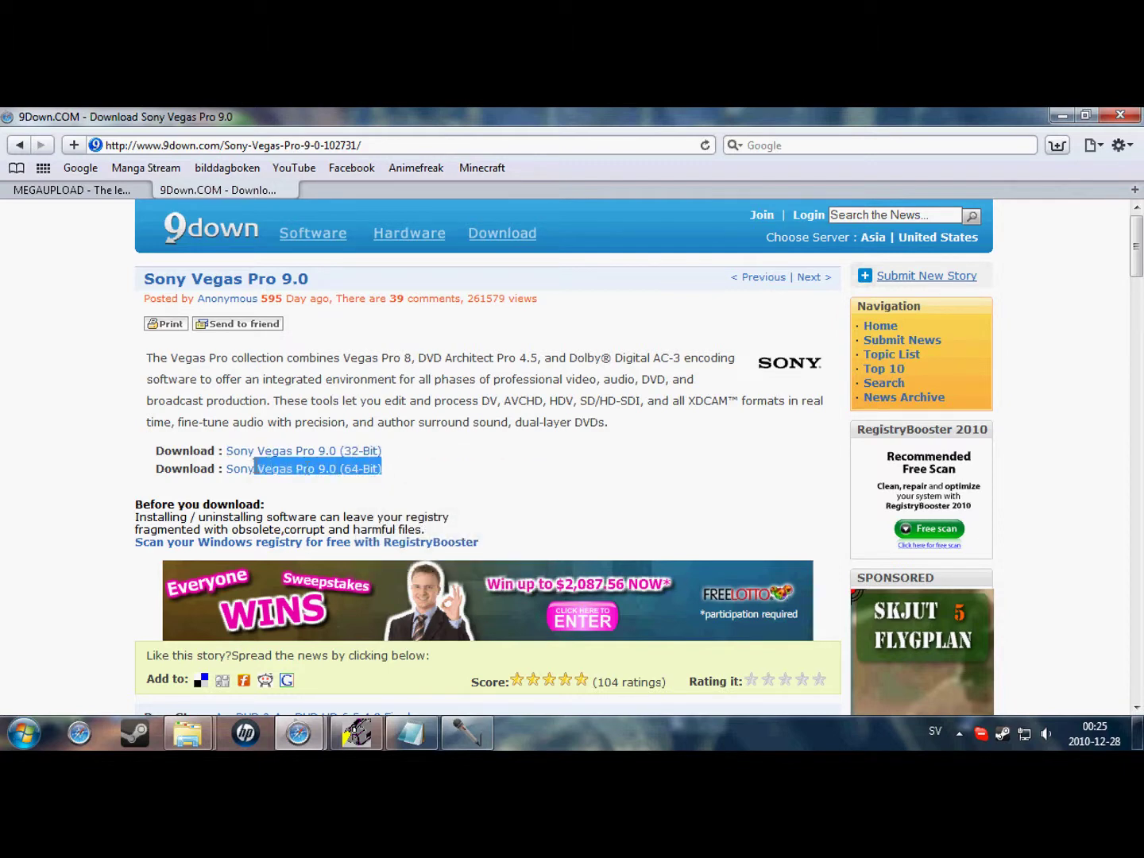
click(367, 489)
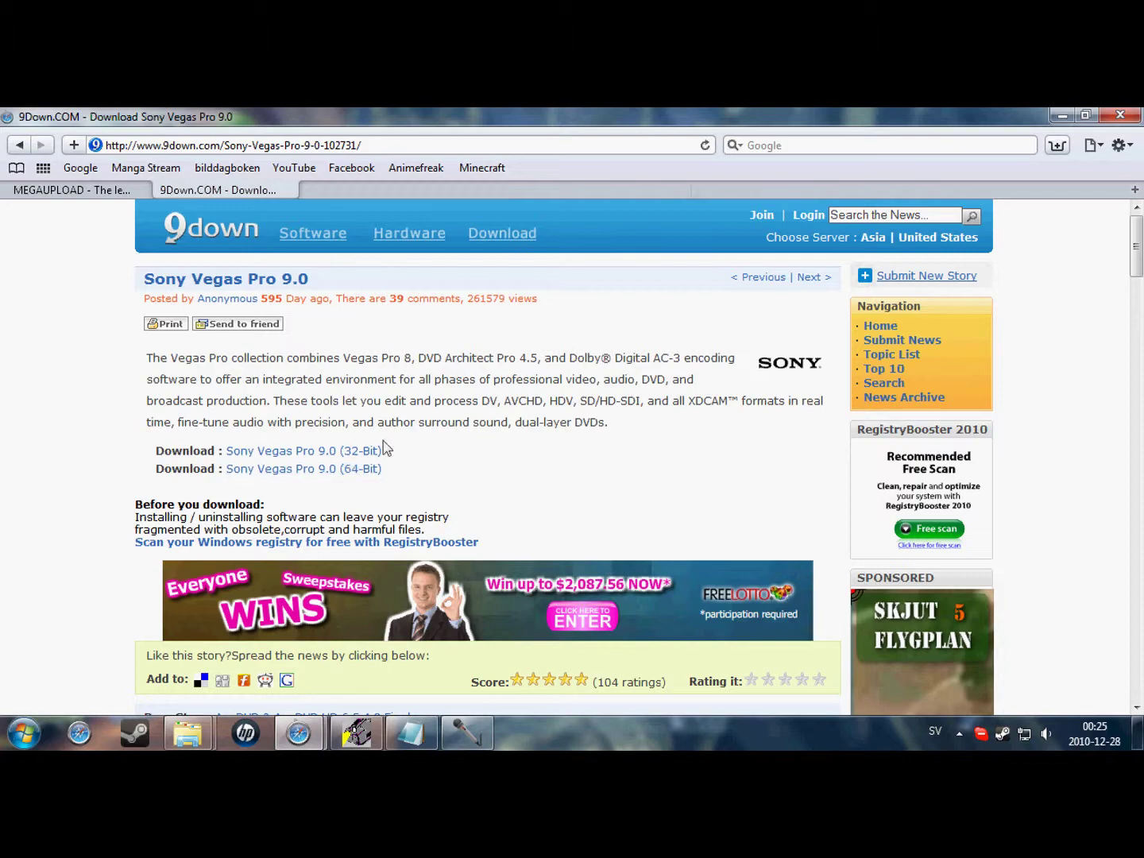
Step: Minimize Safari and Notepad, then launch the vegaspro90_64bit installer from the desktop
click(1062, 117)
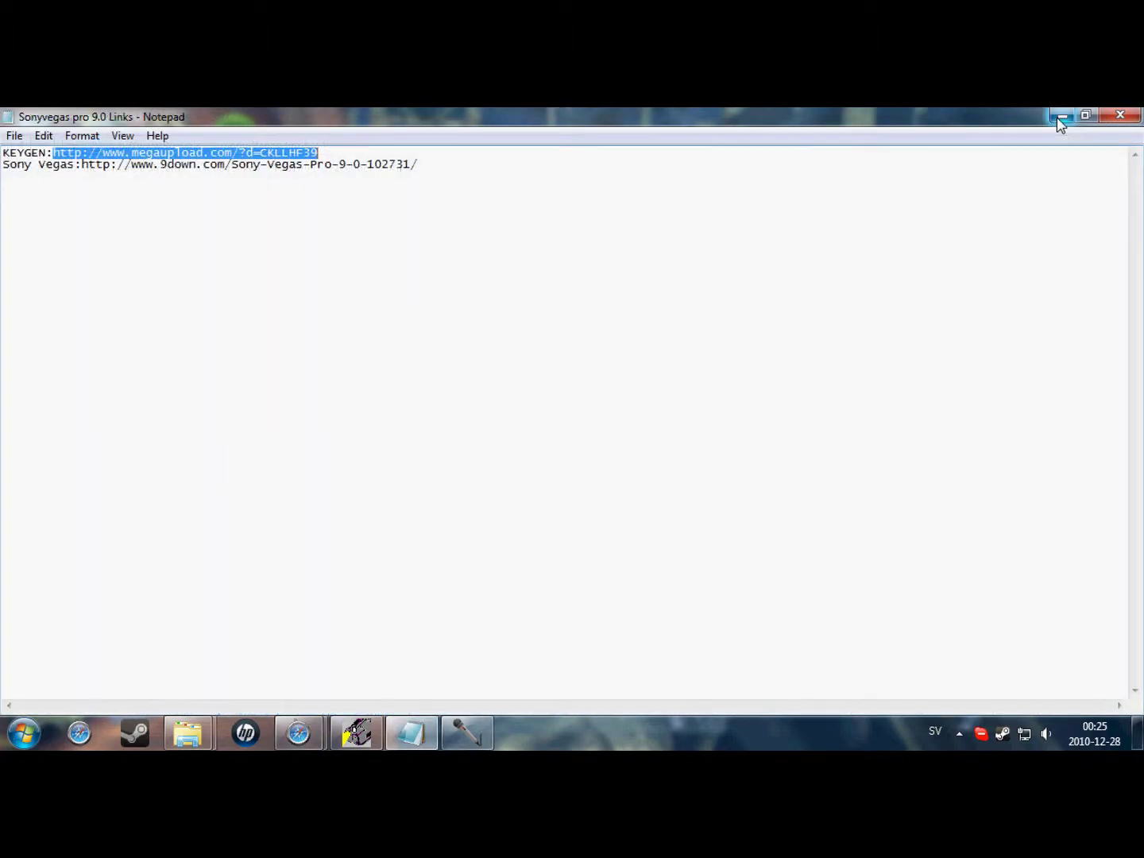
click(1062, 117)
drag(758, 411, 496, 258)
click(770, 236)
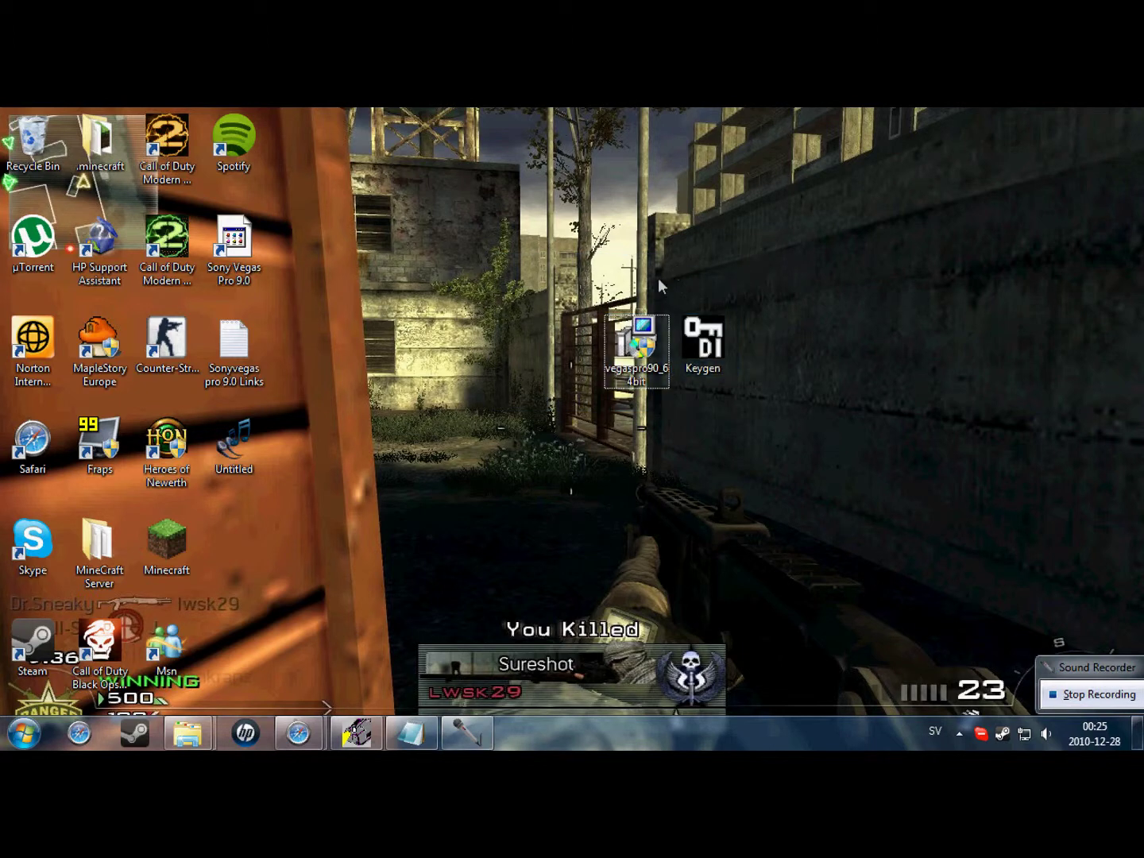
double_click(630, 346)
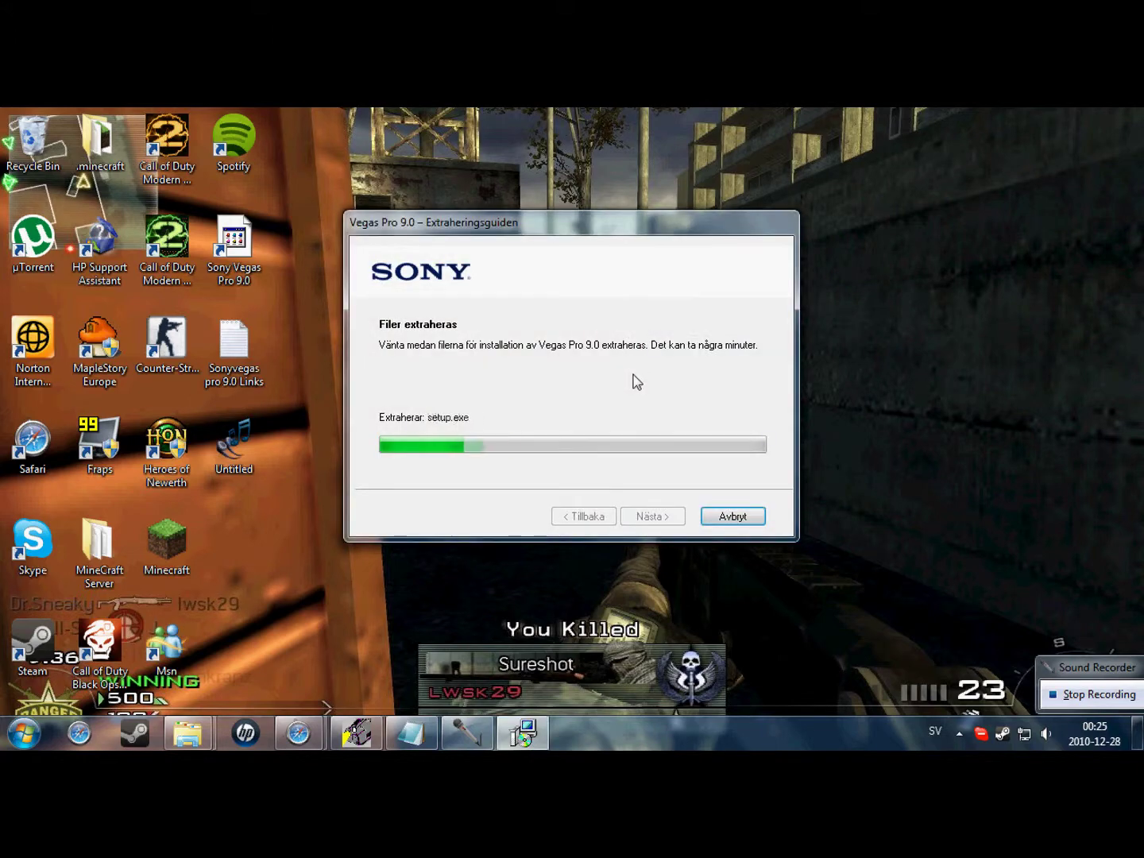
Step: Confirm the language, accept the licence, keep the default install location, and tick the desktop shortcut
click(525, 554)
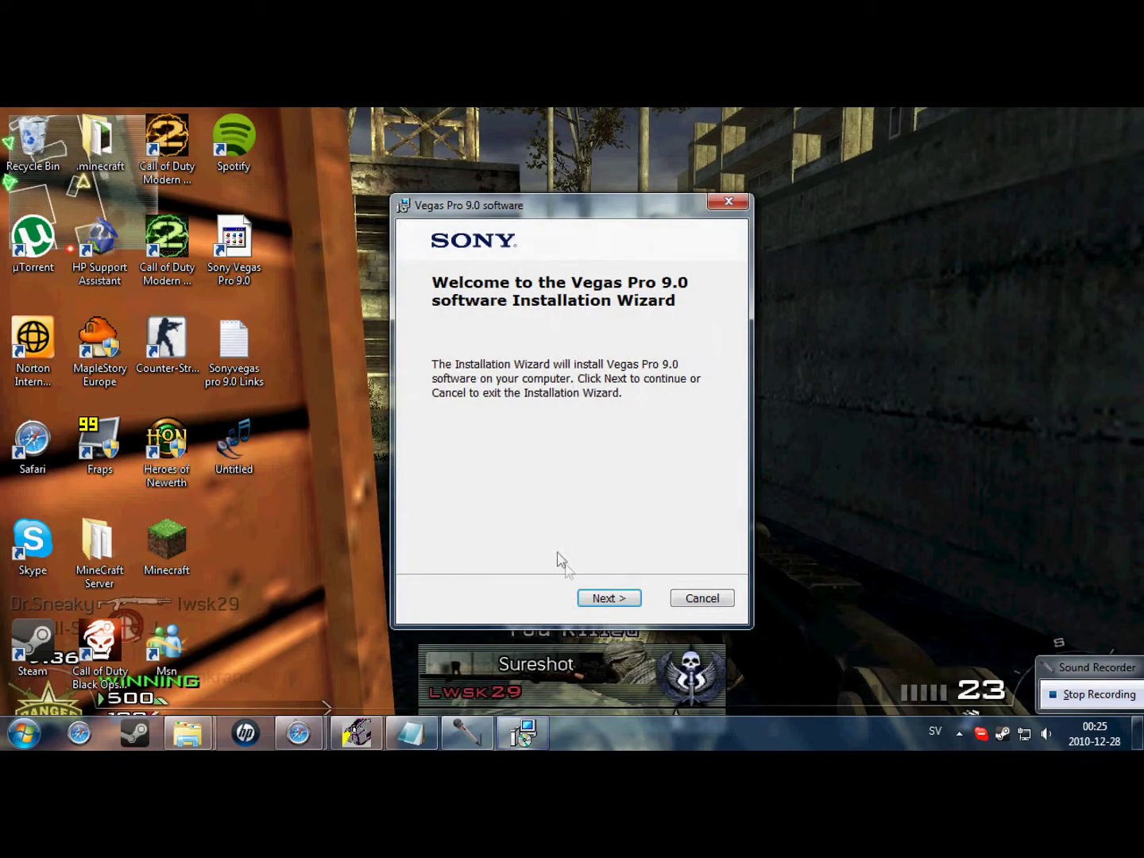
click(591, 596)
click(509, 532)
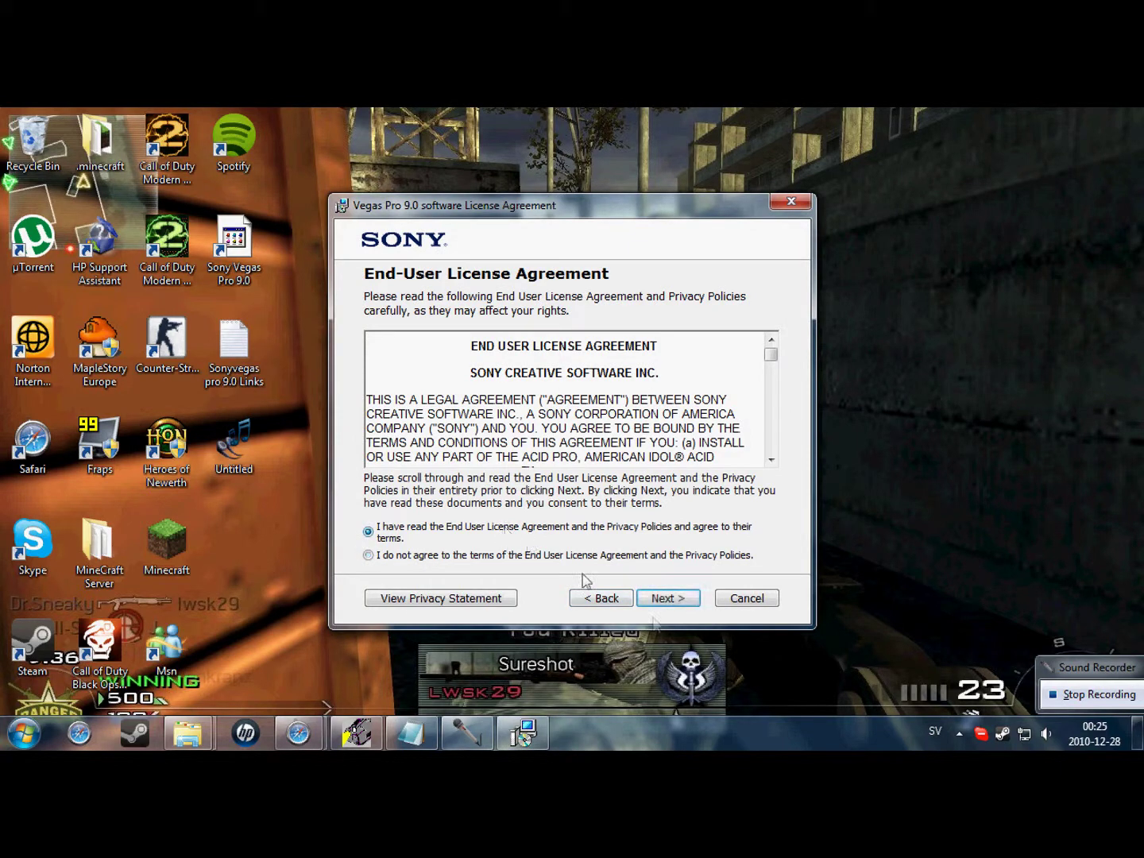
click(685, 599)
click(688, 604)
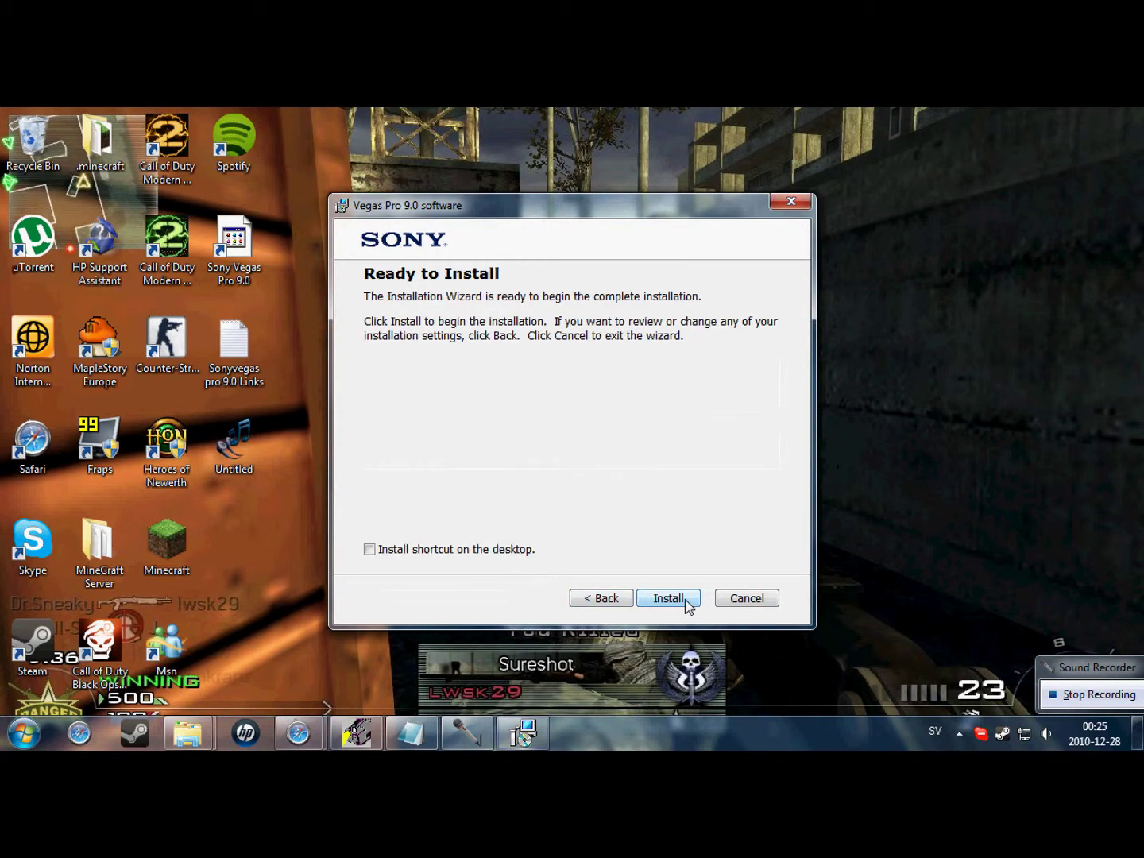
click(459, 552)
Step: Run the Vegas Pro 9.0 installation until it reports success, then close the installer
click(669, 601)
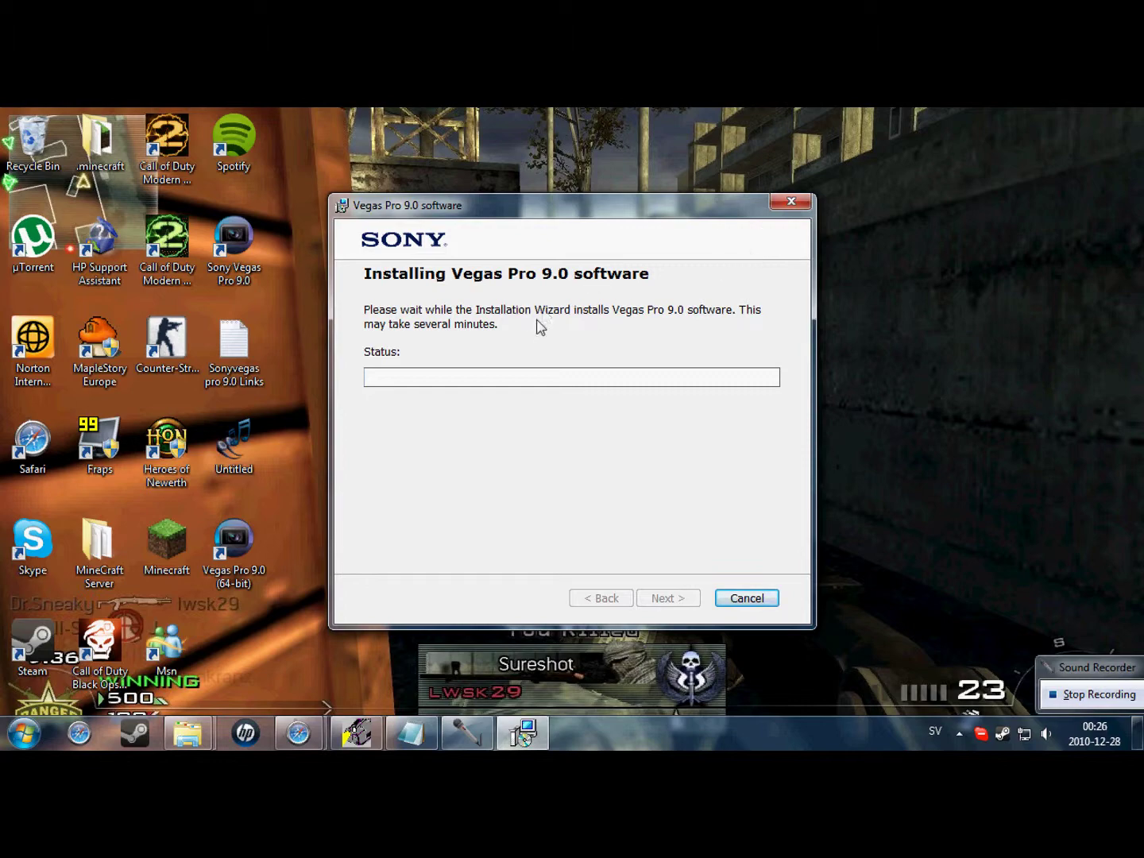
mouse_move(576, 213)
mouse_down()
mouse_move(537, 174)
mouse_move(562, 190)
mouse_move(593, 147)
mouse_move(590, 122)
mouse_move(580, 215)
mouse_move(559, 222)
mouse_up()
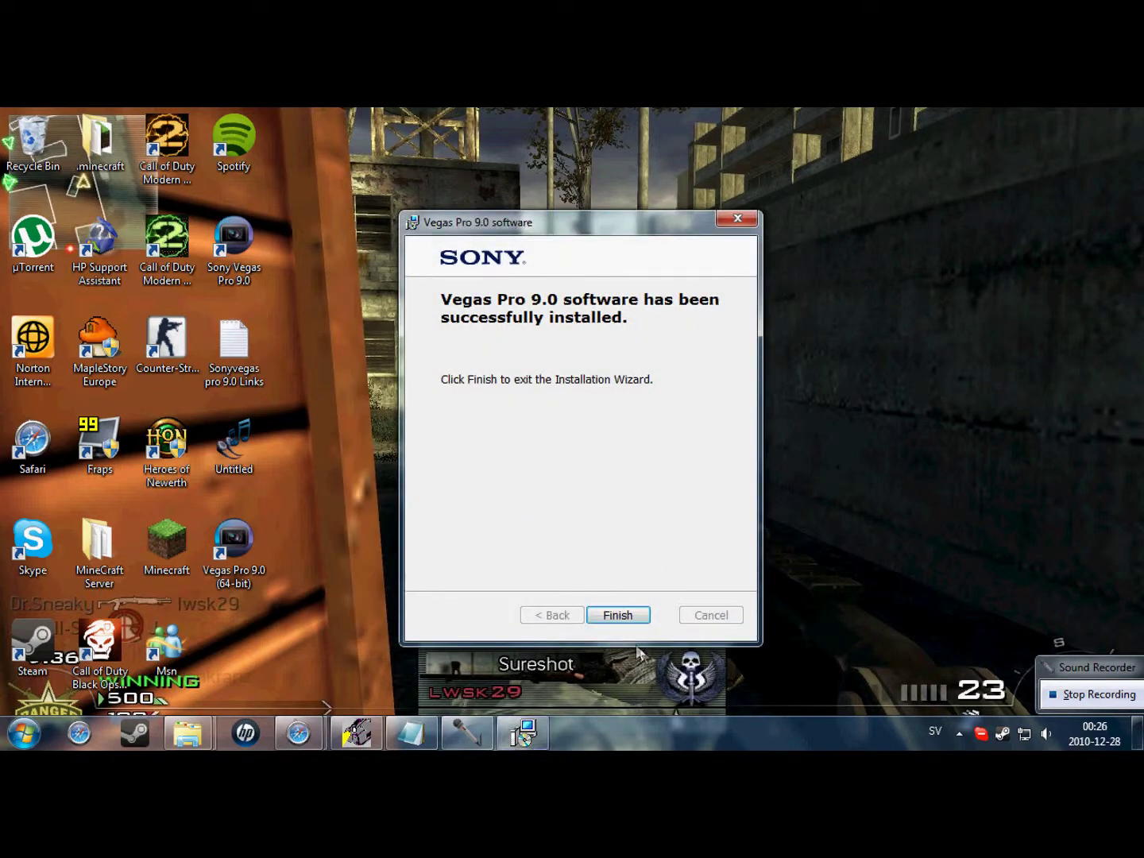
click(640, 617)
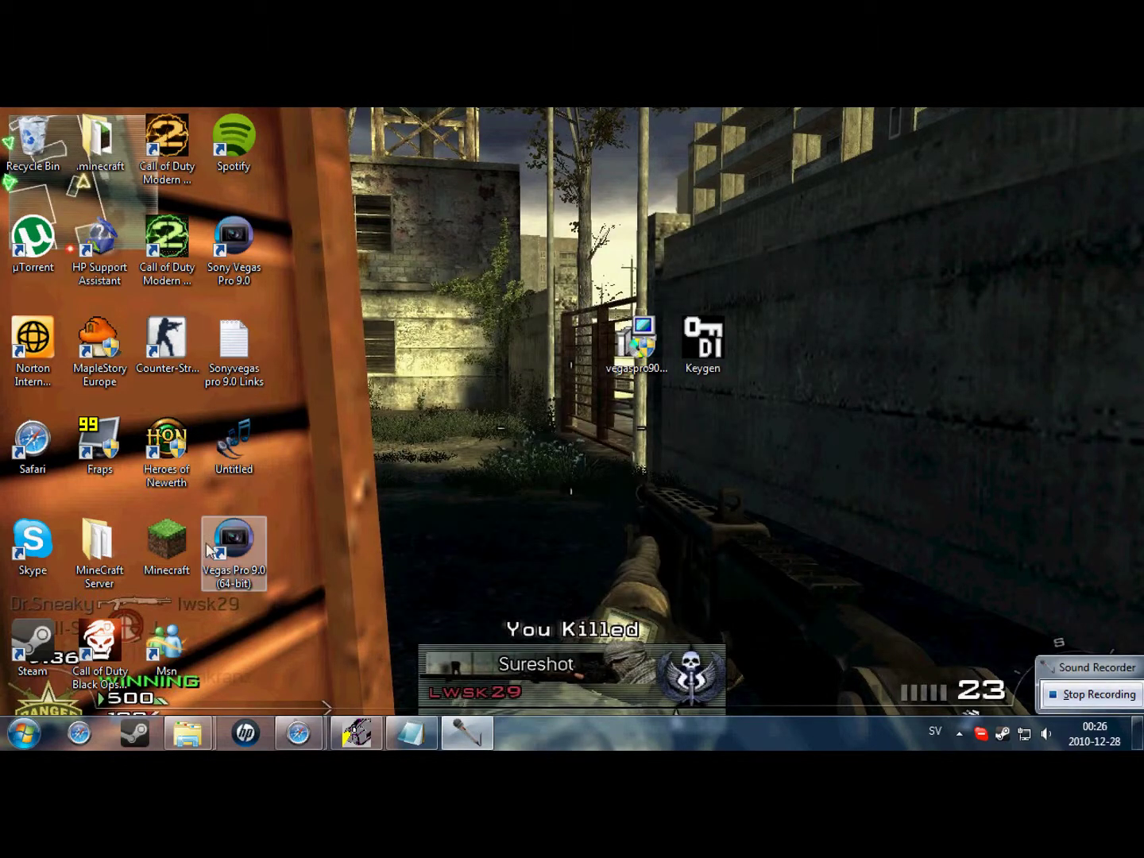
Step: Run the Keygen file from the desktop as administrator
click(719, 347)
right_click(715, 347)
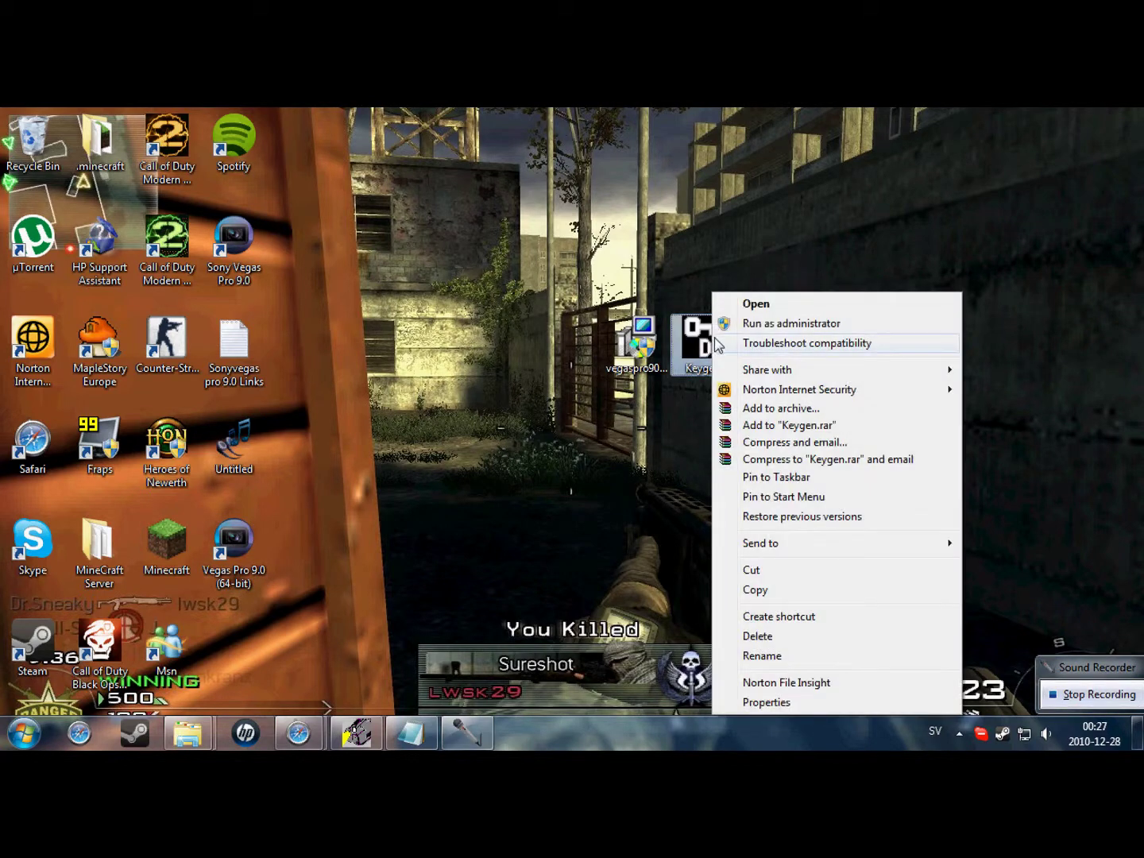
click(759, 325)
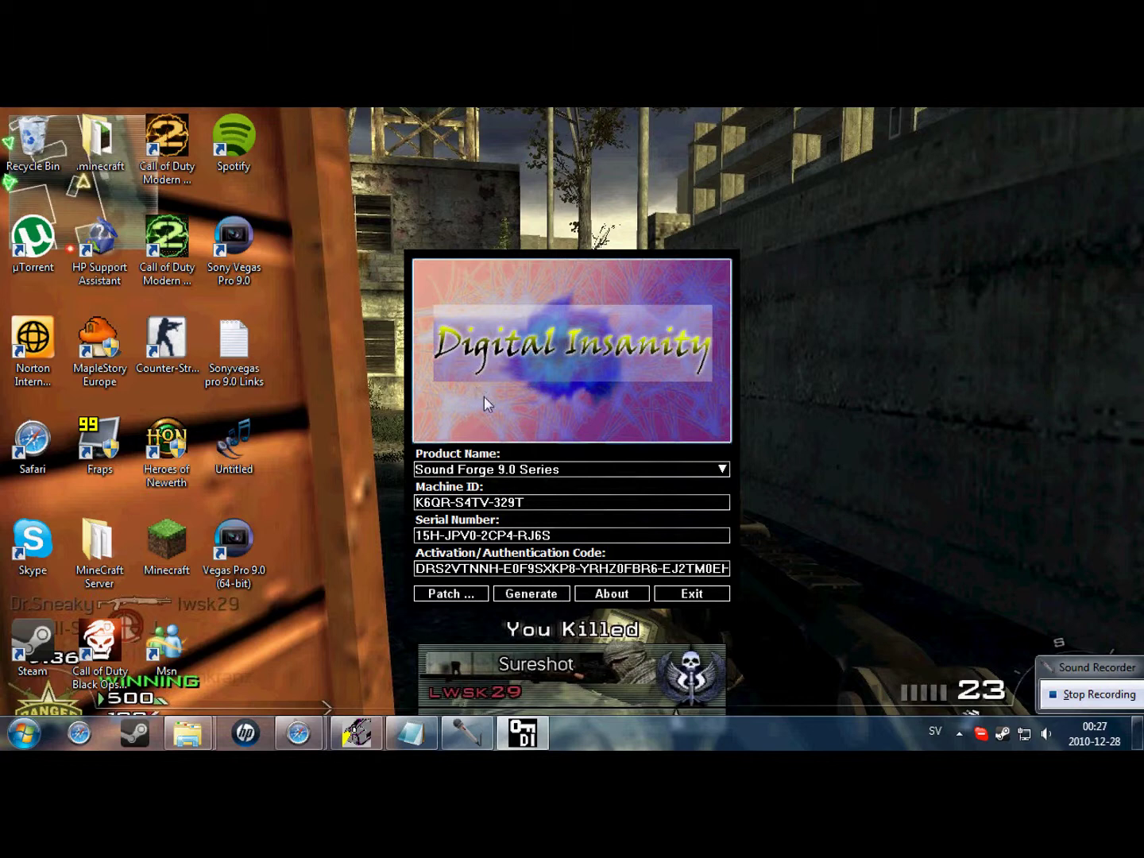
Step: Pick Vegas Pro 9.0 (32 and 64 bit) Series, generate new codes repeatedly, and start Patch's folder picker
click(538, 470)
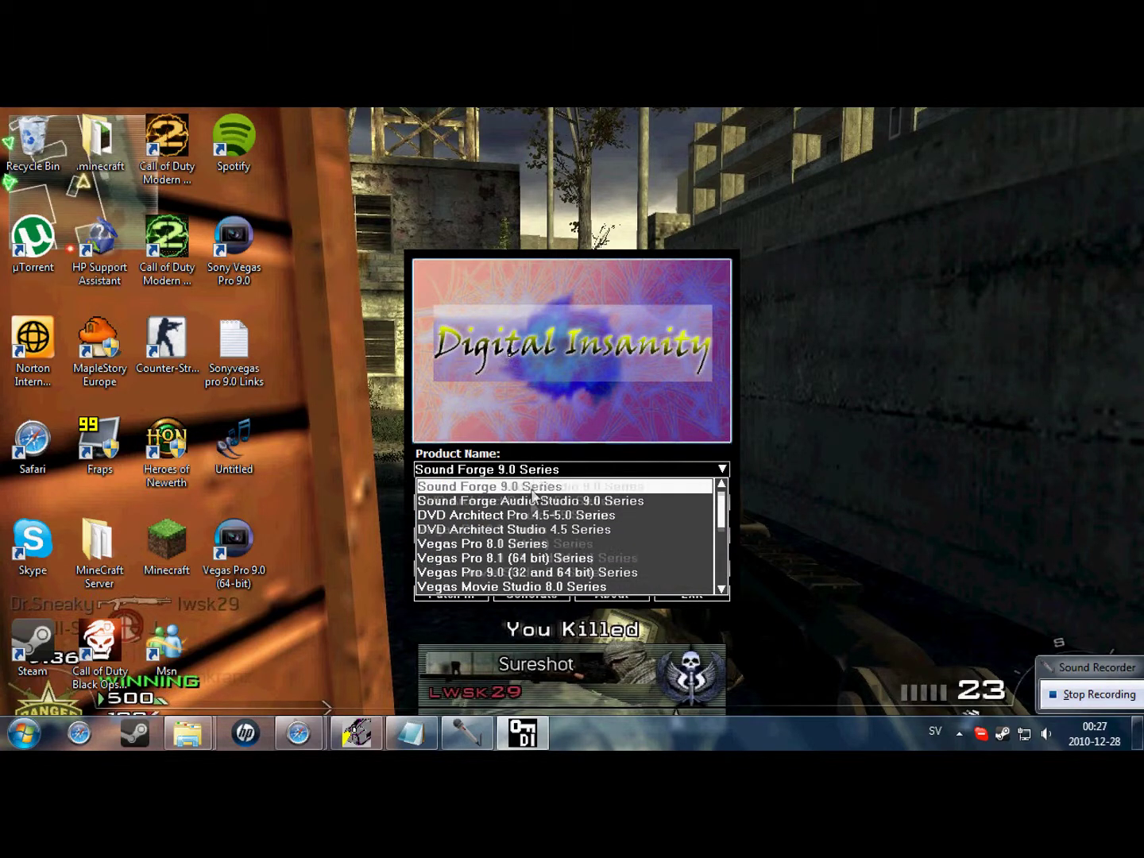
scroll(520, 531, down, 1)
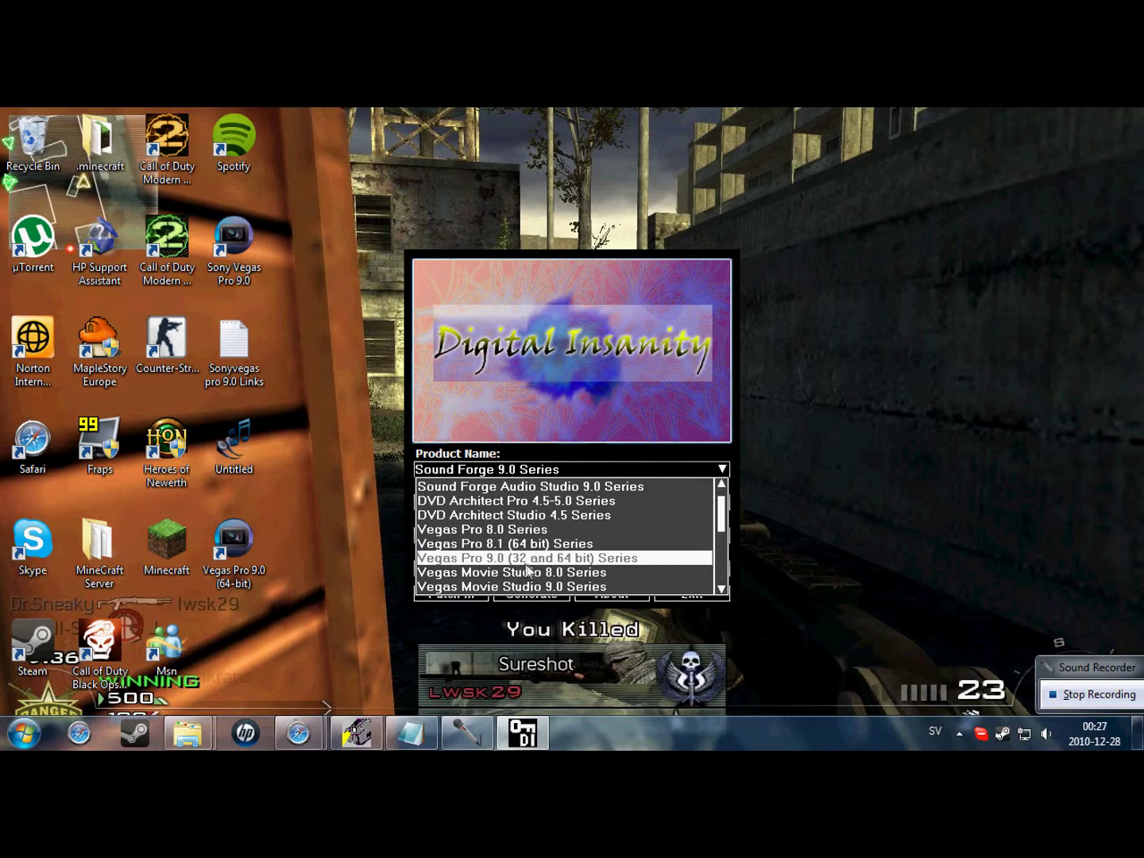
click(595, 559)
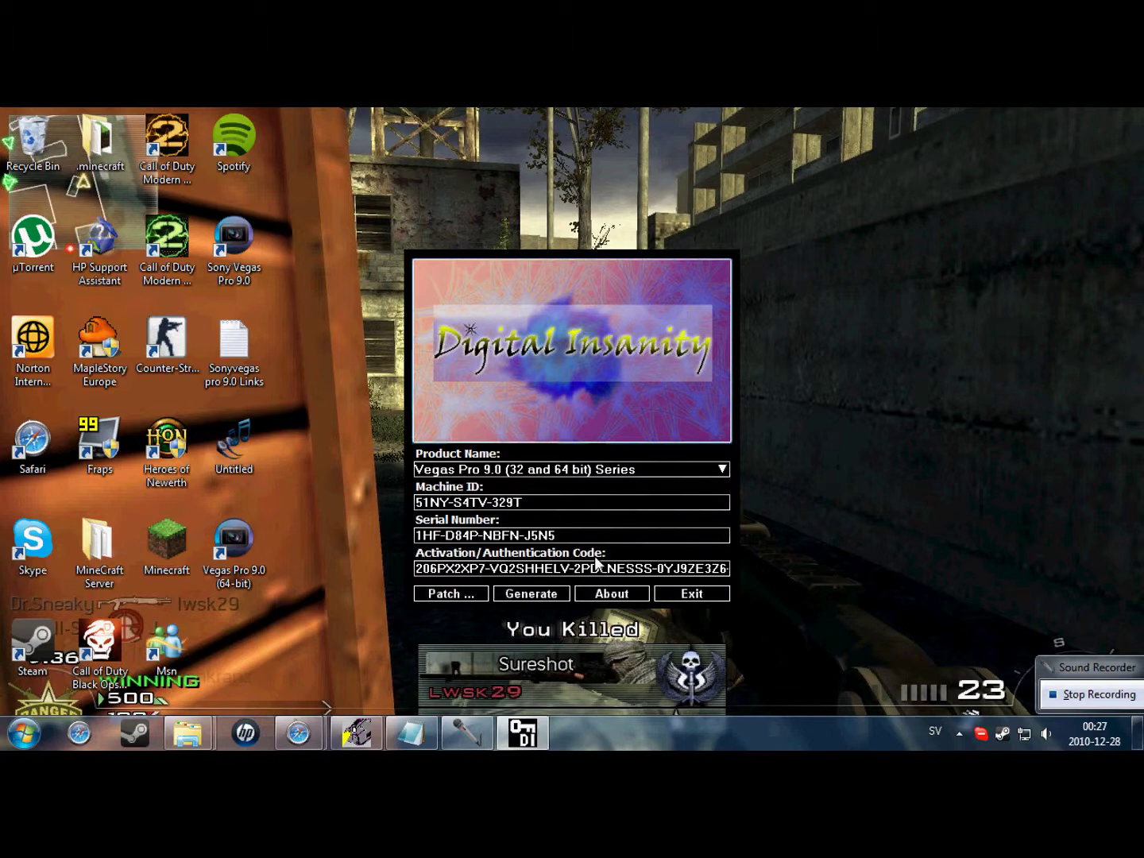
click(523, 594)
click(523, 595)
click(523, 594)
click(522, 595)
click(523, 595)
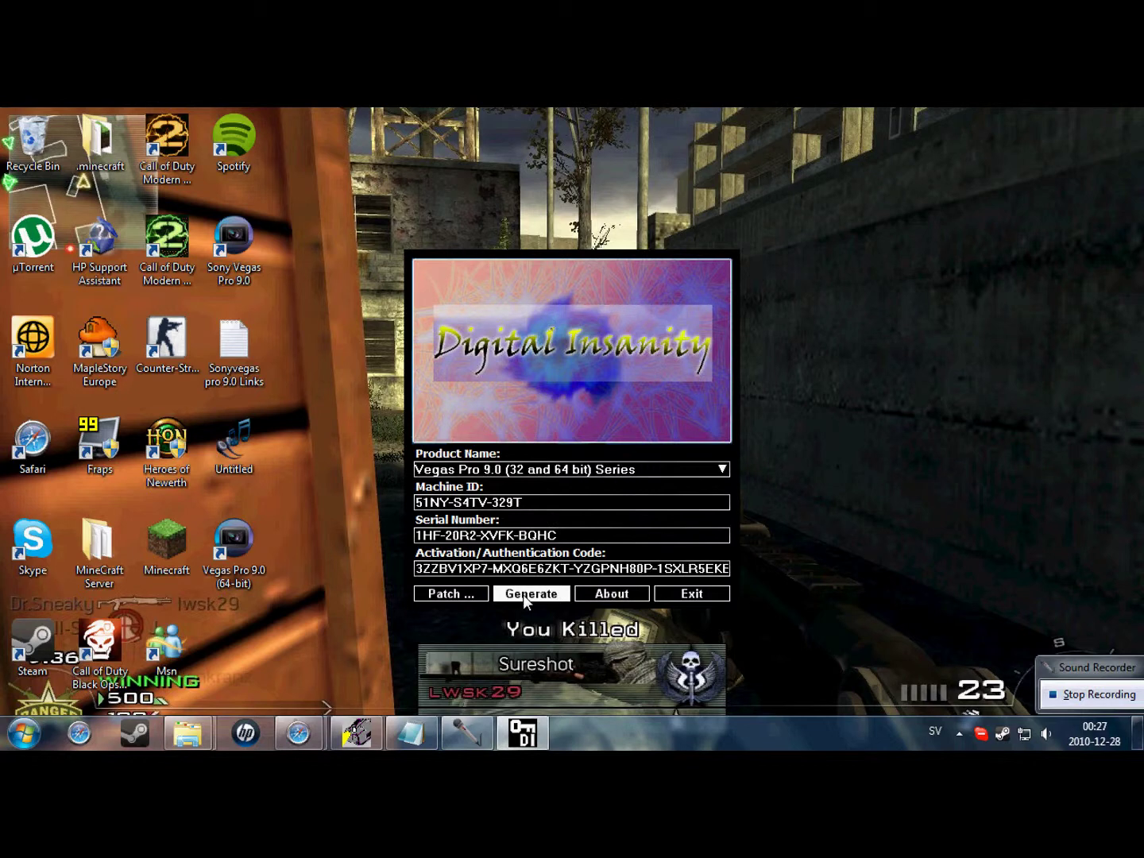
click(461, 594)
drag(689, 409, 696, 381)
Step: Patch the Program Files > Sony > Vegas Pro 9.0 folder and dismiss the success message
click(488, 463)
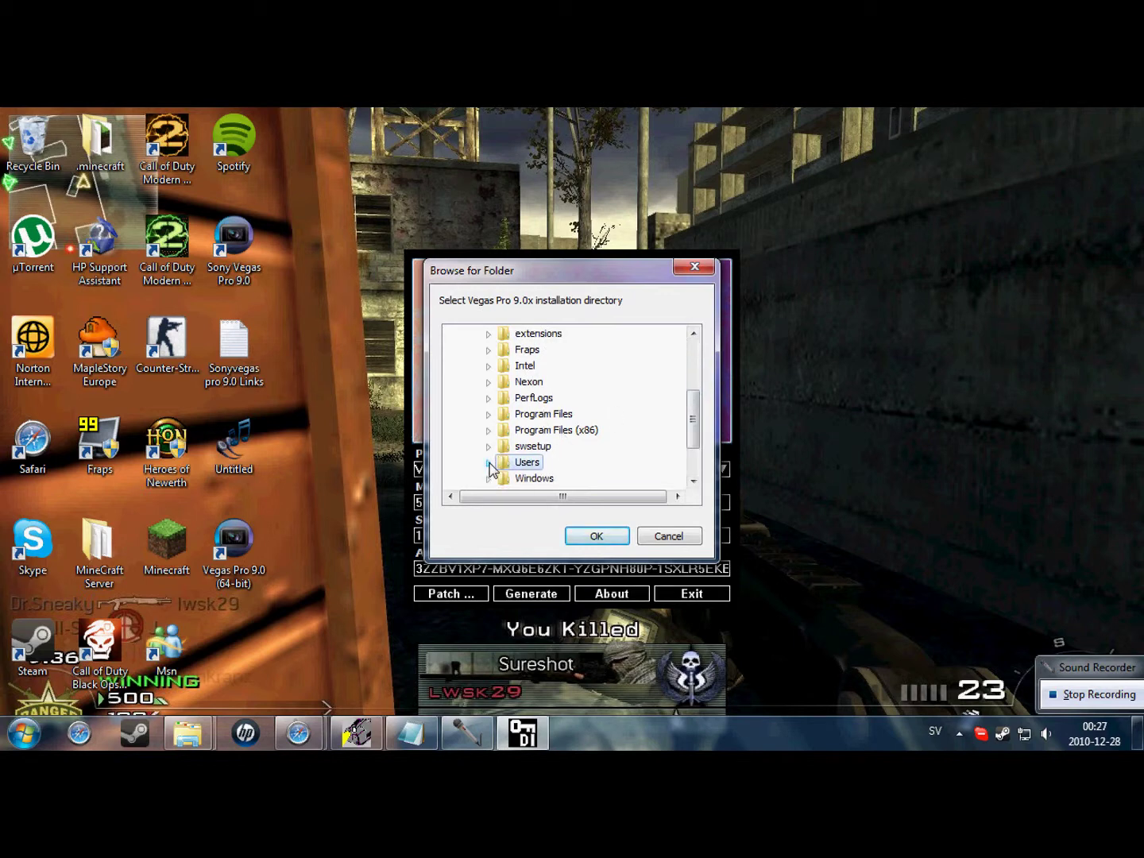
click(489, 414)
scroll(662, 401, down, 4)
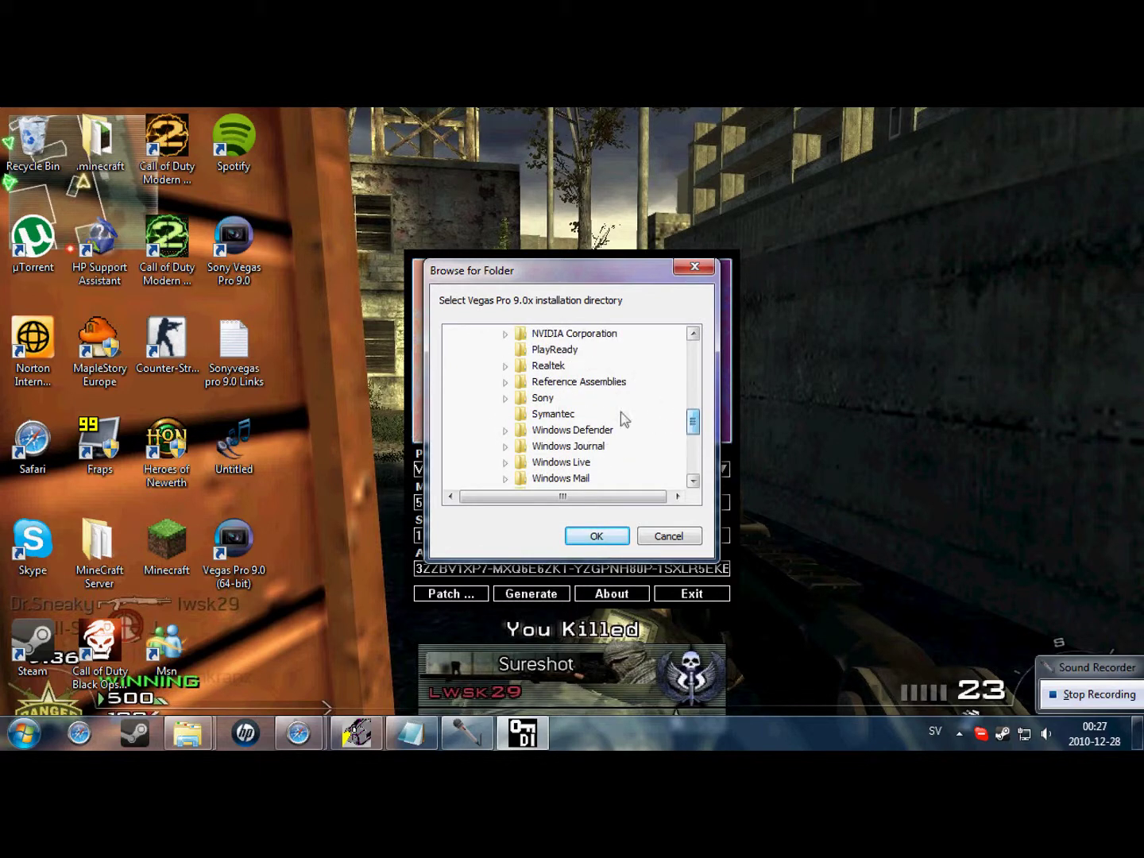
click(505, 398)
click(576, 415)
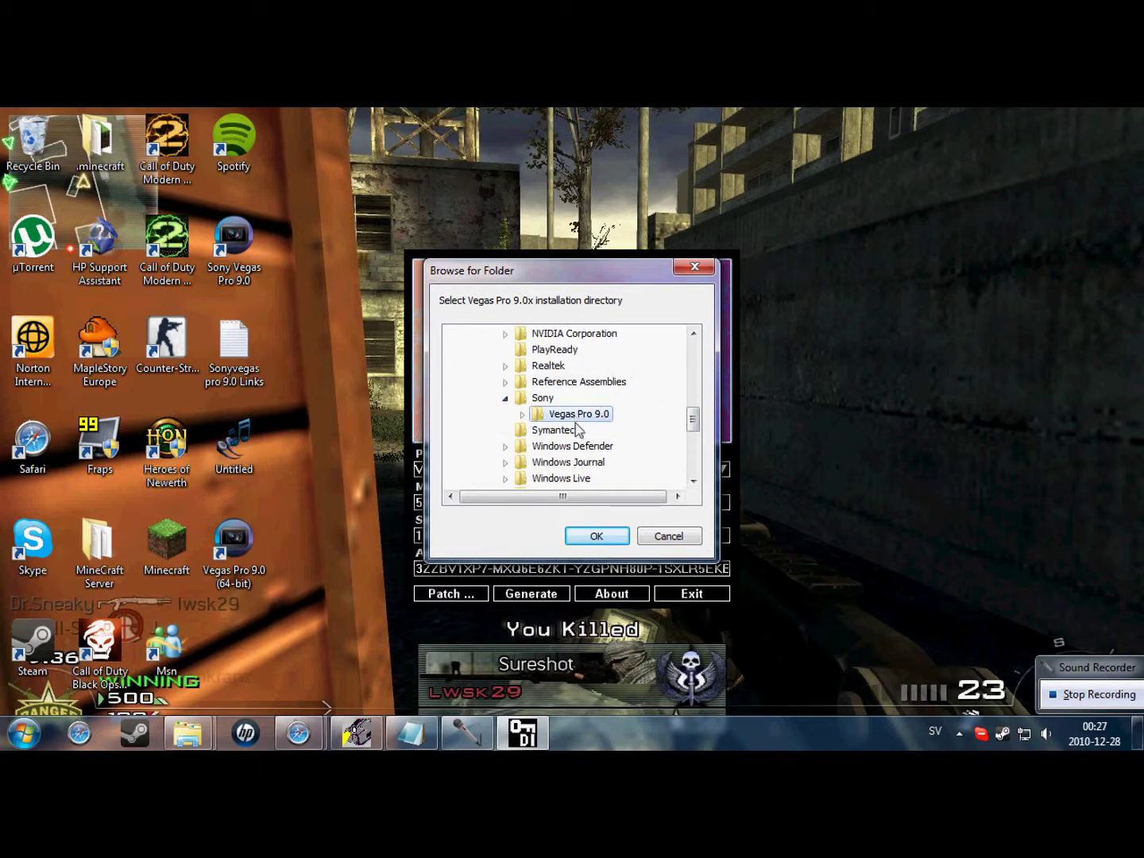
click(522, 414)
click(522, 334)
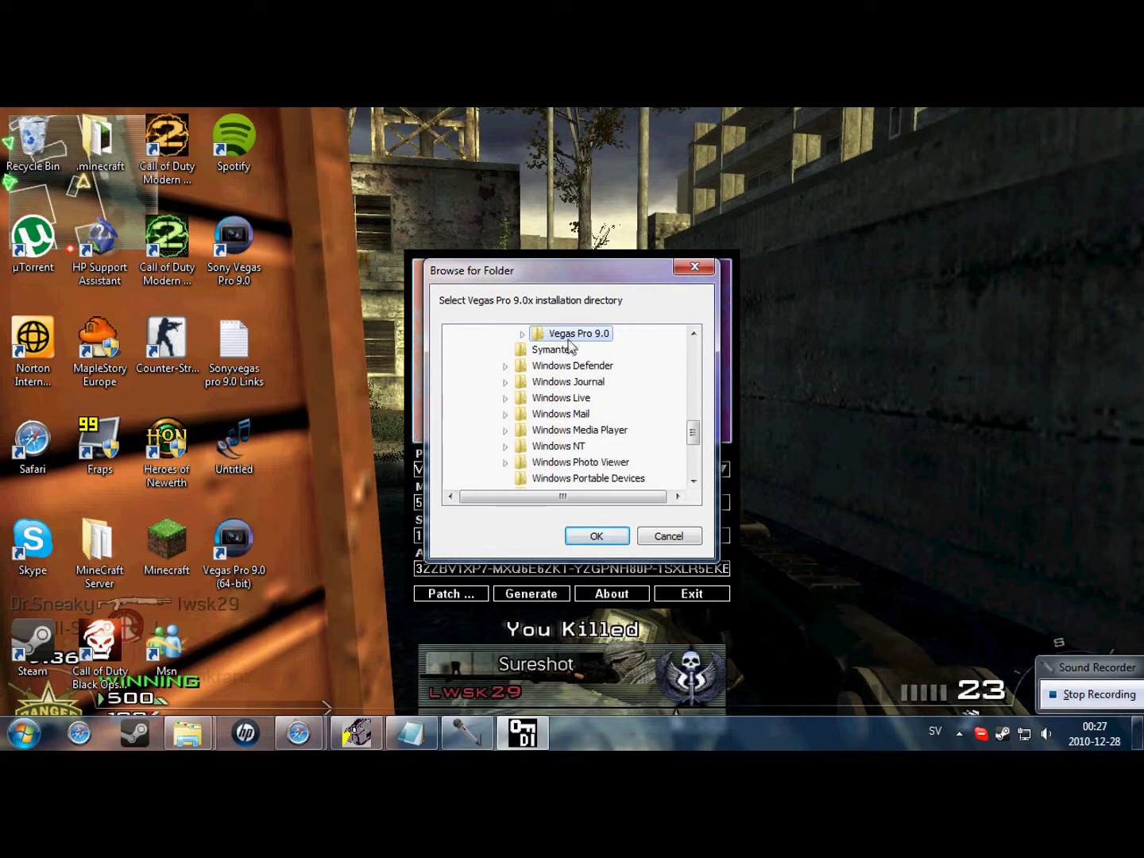
drag(694, 436, 692, 413)
click(594, 535)
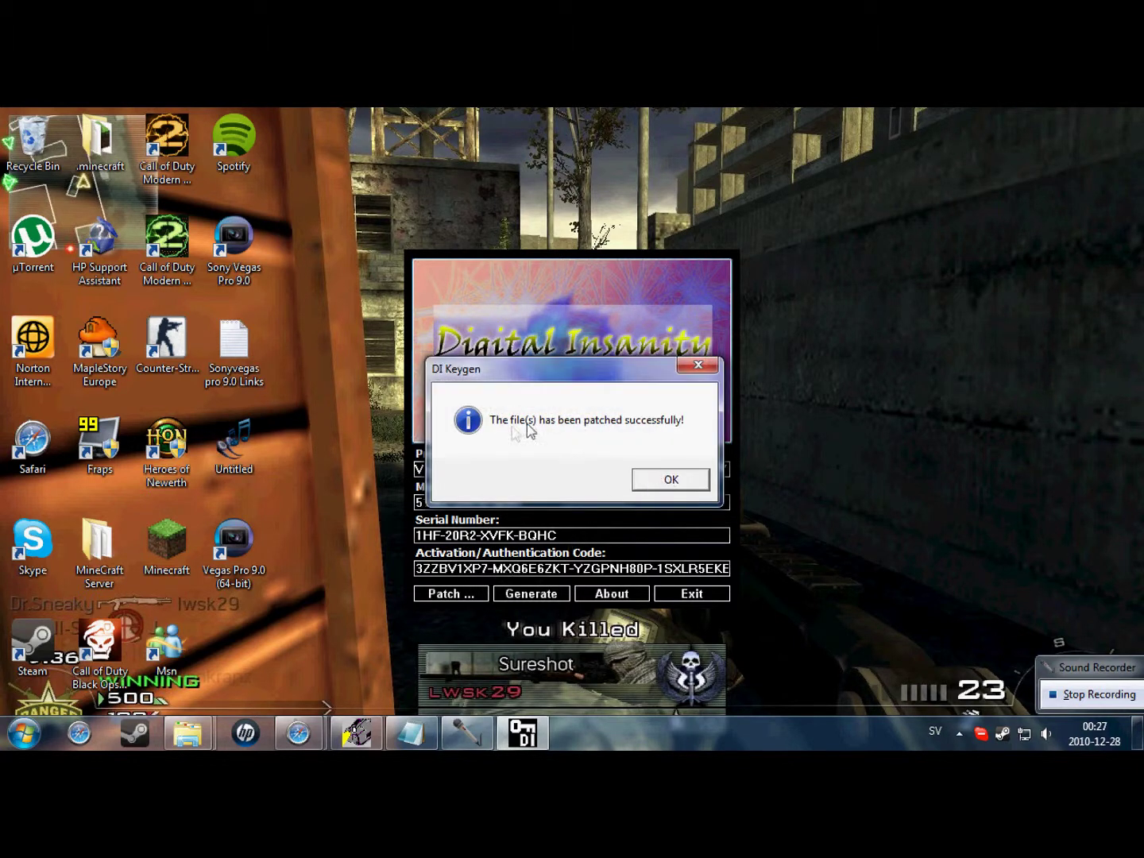
click(666, 481)
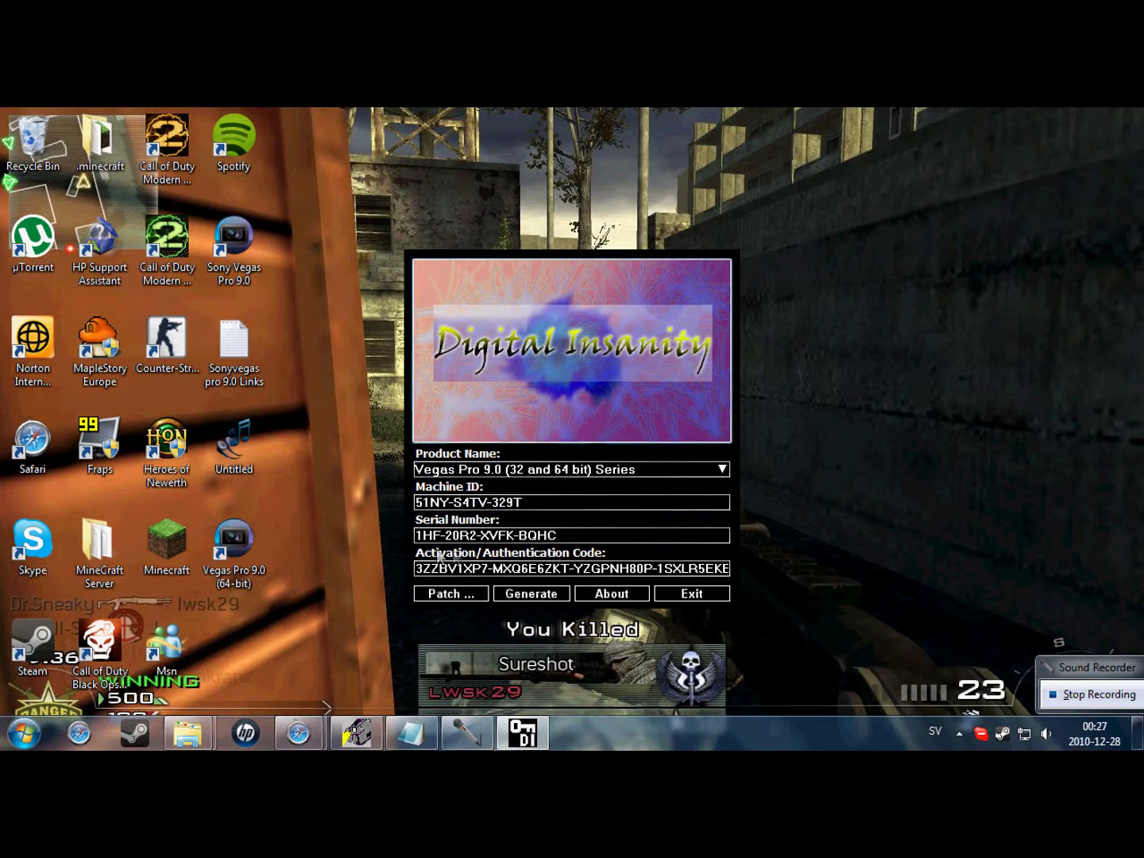
Step: Launch Vegas Pro 9.0 (64-bit), place its serial page beside the keygen, and select the generated serial
double_click(235, 542)
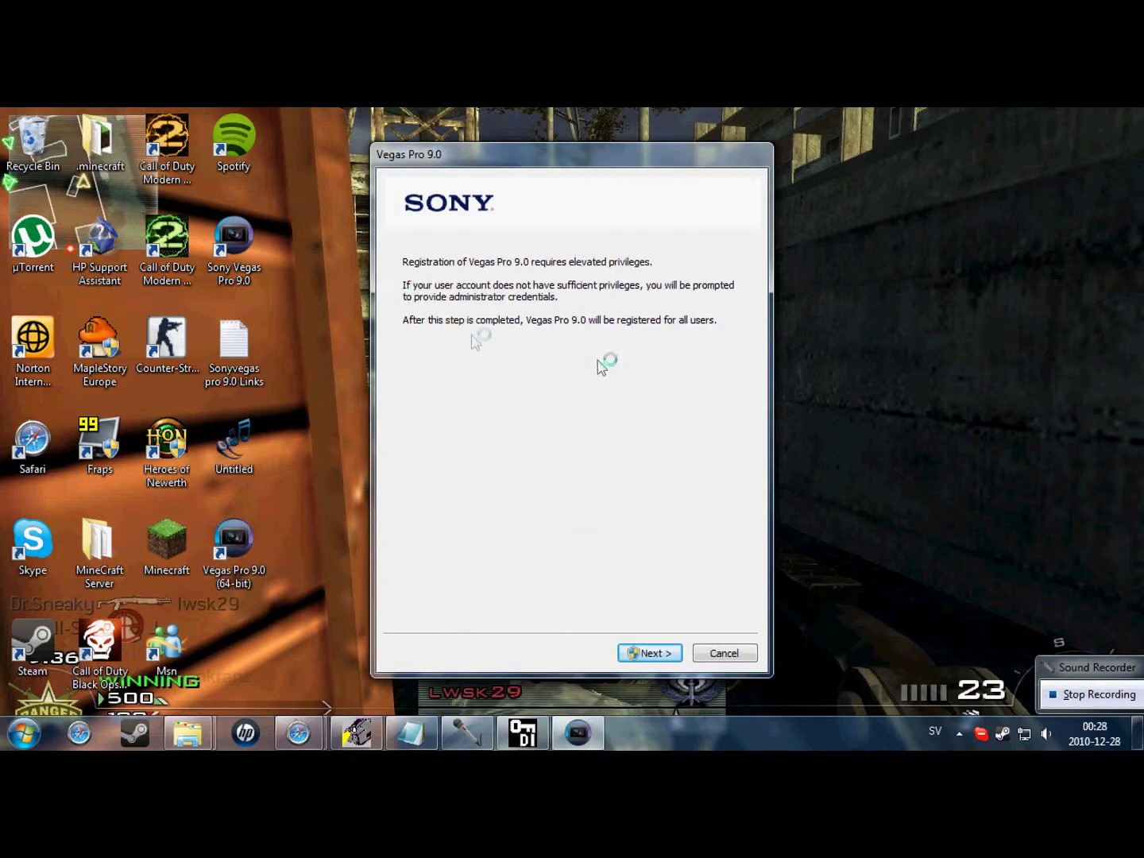
click(640, 650)
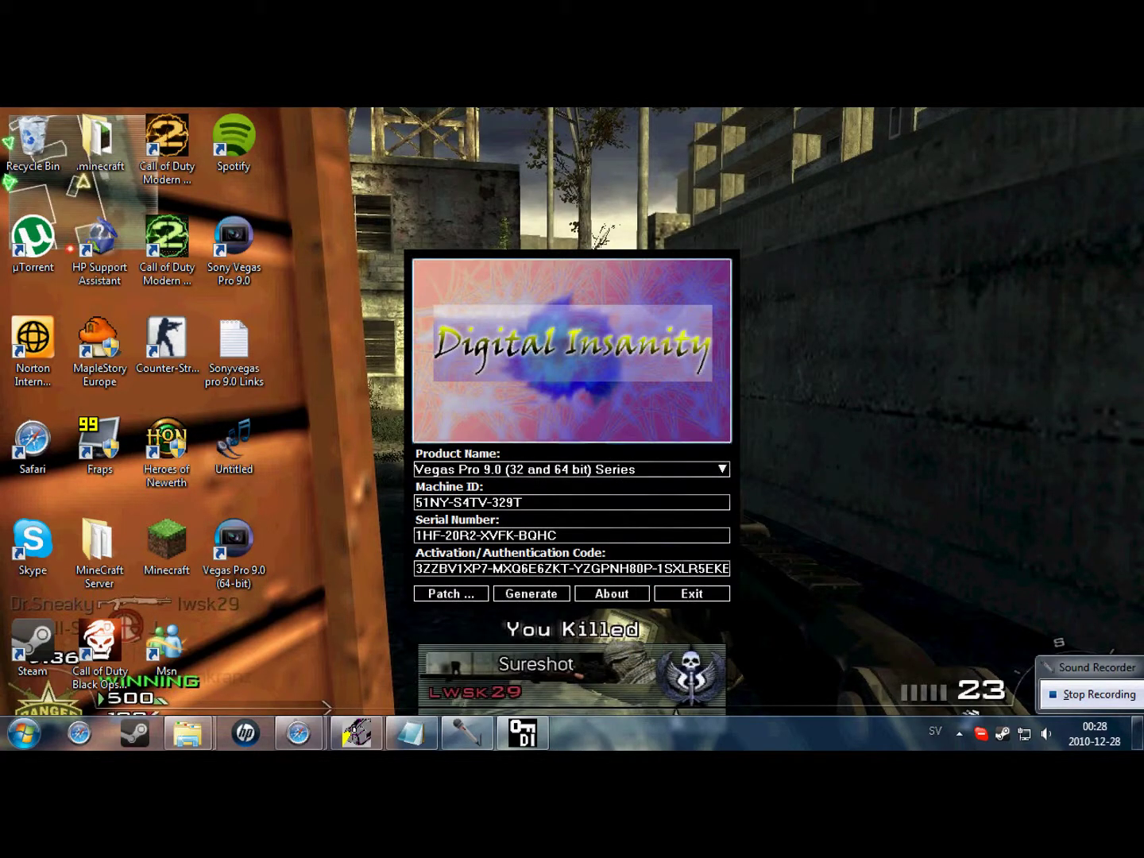
drag(494, 150, 188, 203)
drag(507, 269, 592, 179)
drag(645, 441, 506, 445)
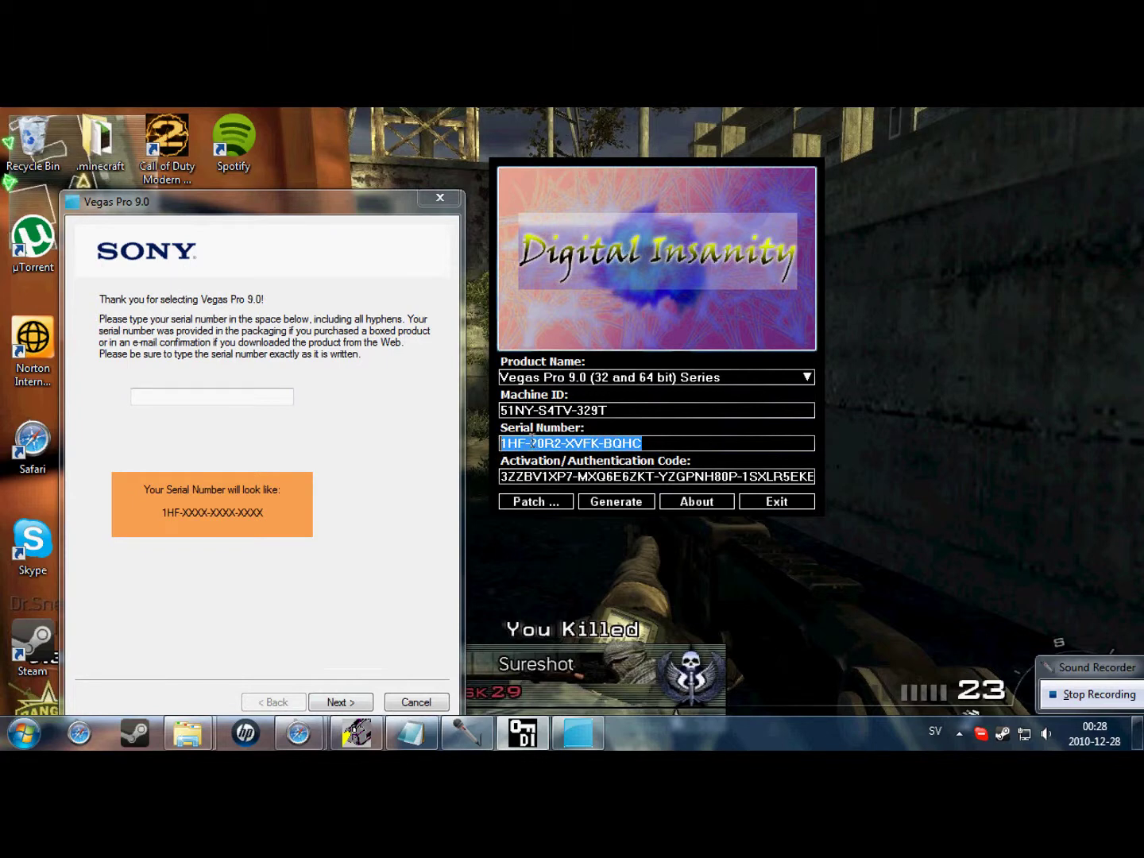
Step: Paste the keygen serial into Vegas's serial field and continue with Register online
right_click(531, 443)
click(572, 498)
click(284, 395)
right_click(288, 396)
click(349, 476)
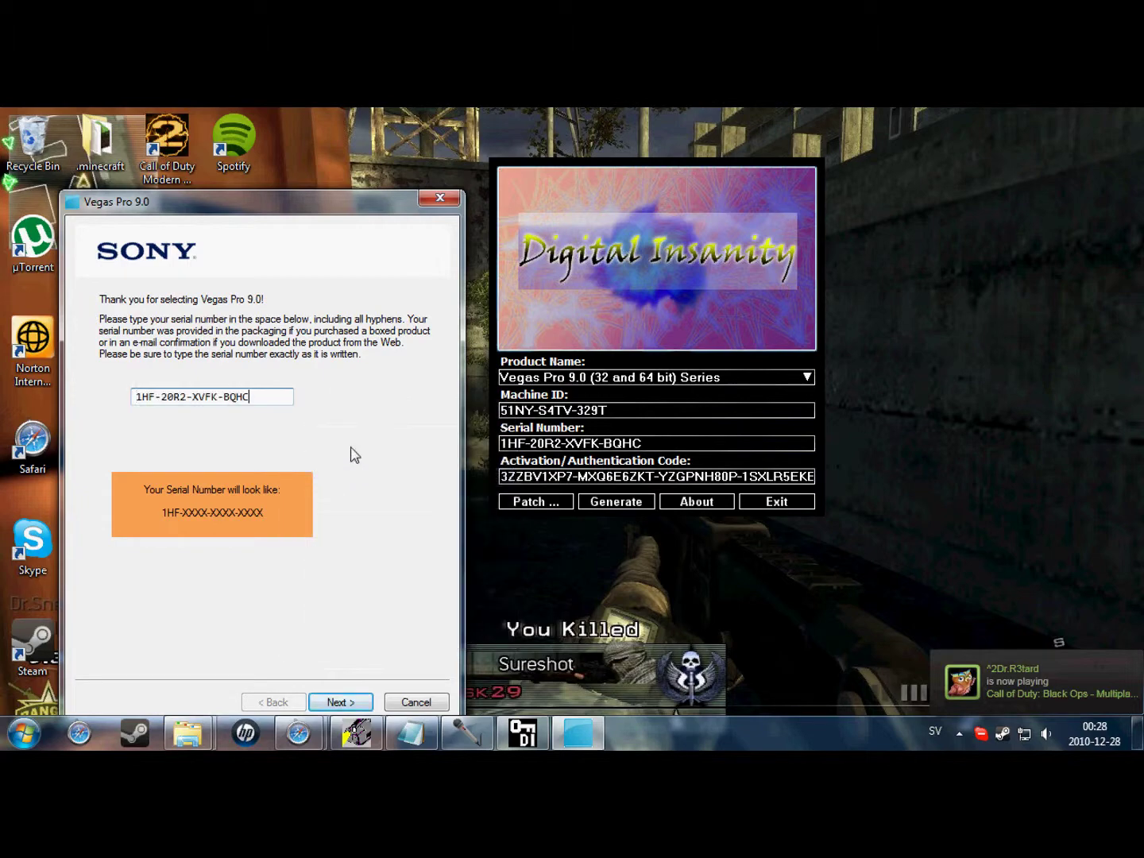
click(339, 702)
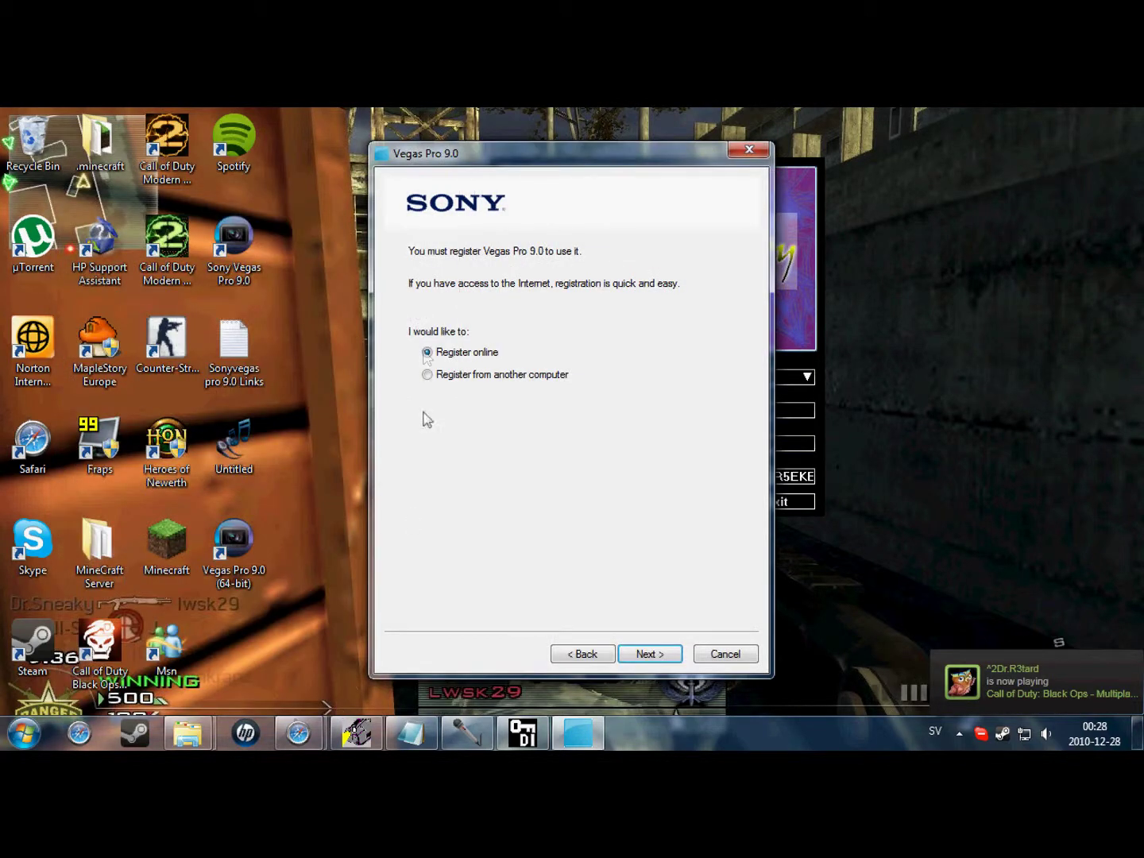
click(650, 654)
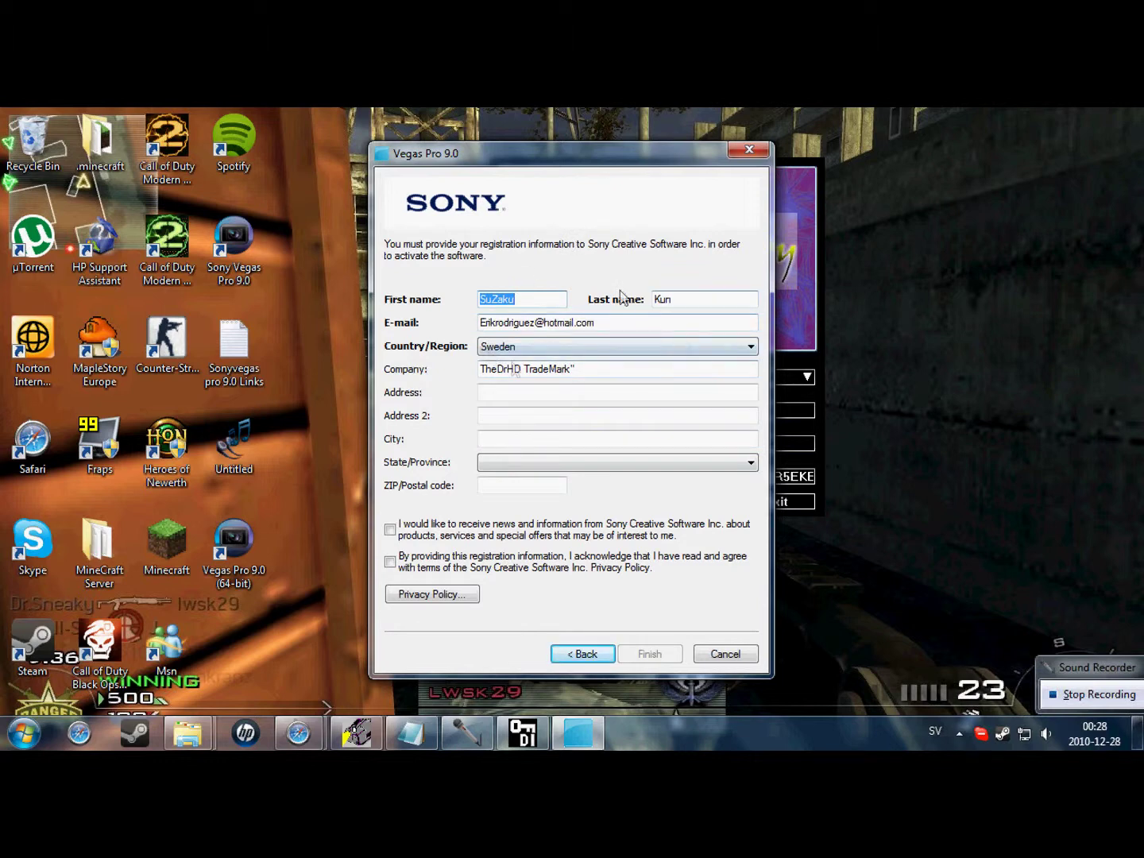
Step: Accept the privacy policy, submit online registration, and cancel the server error dialog
click(390, 562)
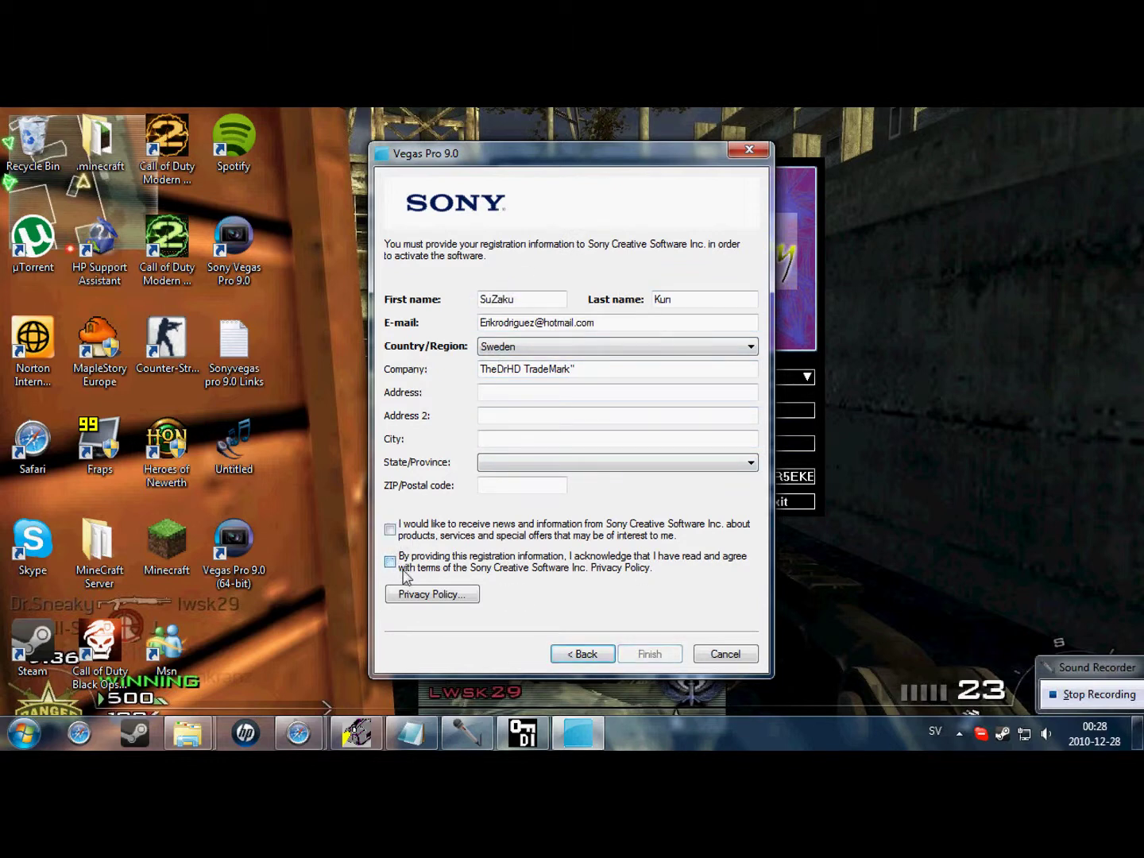
click(648, 653)
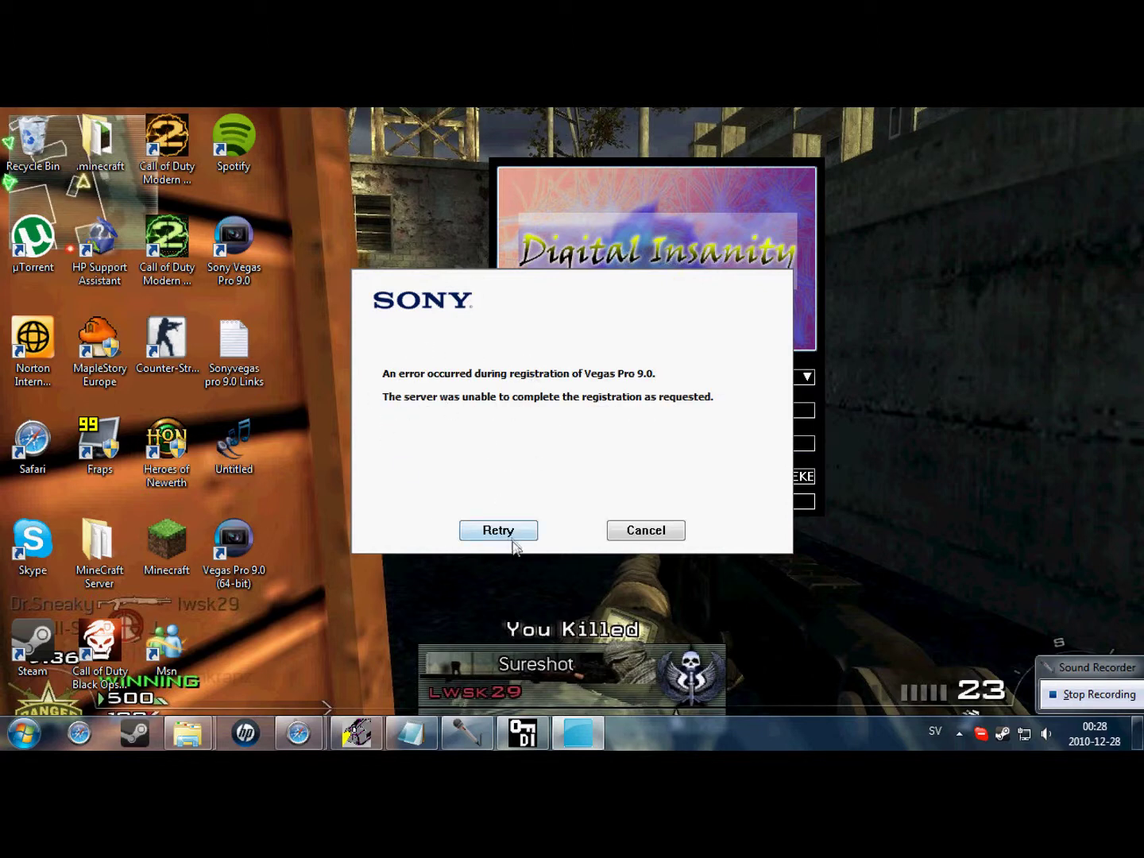
click(645, 533)
Step: Arrange the registration and keygen windows side by side and copy the keygen's activation code
drag(592, 158, 293, 157)
click(169, 443)
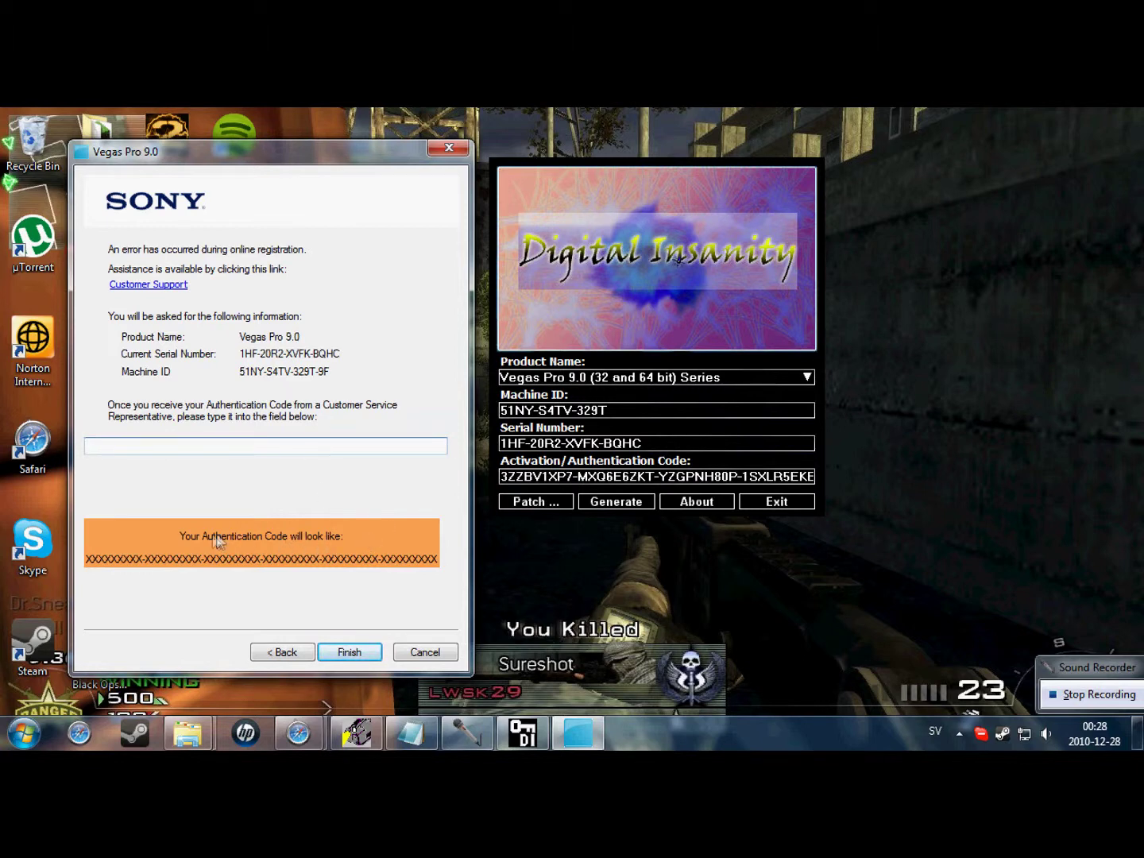
drag(503, 476, 913, 495)
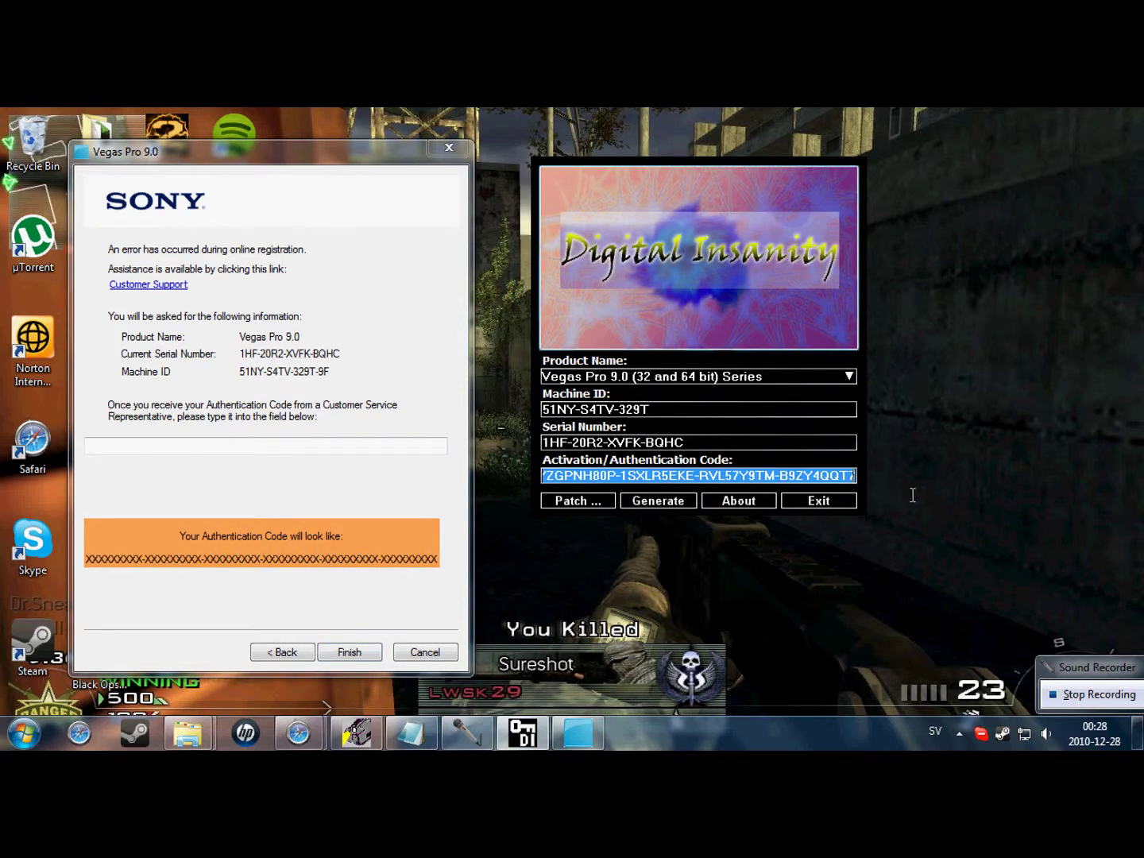
right_click(813, 474)
click(855, 532)
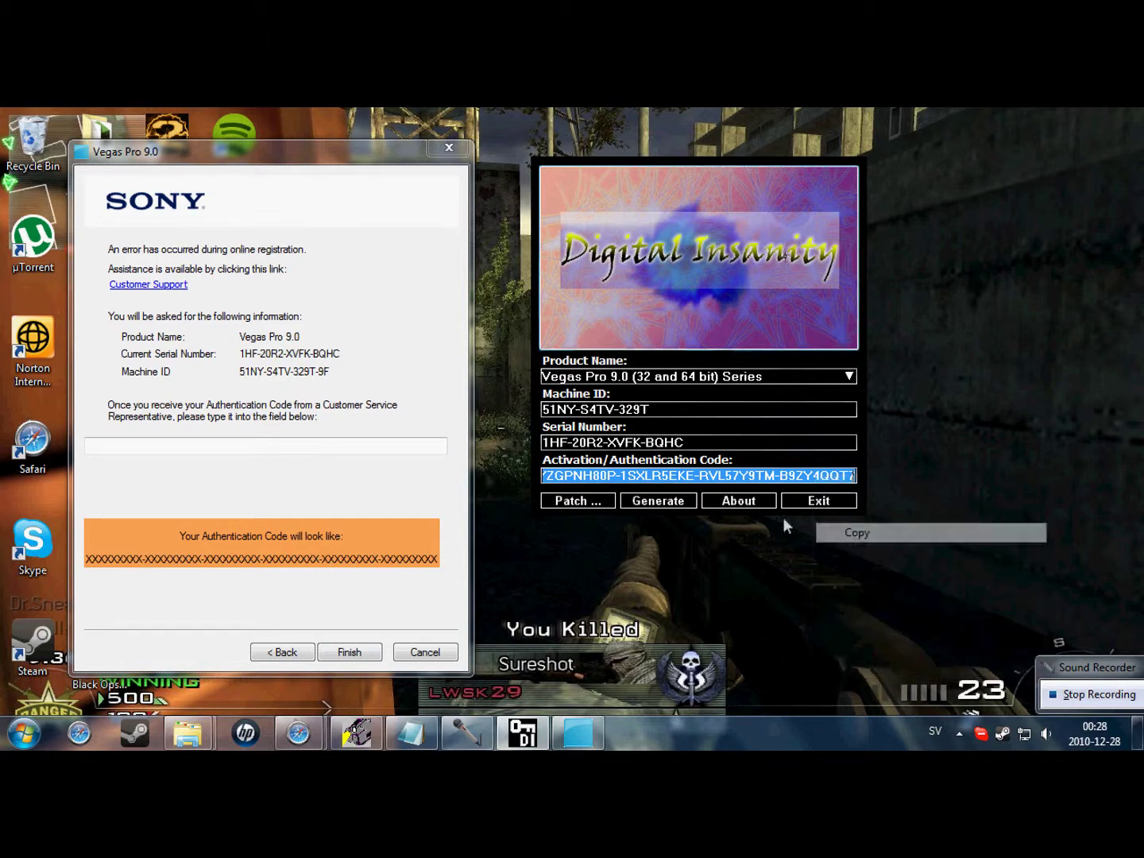
Step: Paste the activation code into Vegas's authentication code field and finish registration
click(360, 450)
right_click(374, 452)
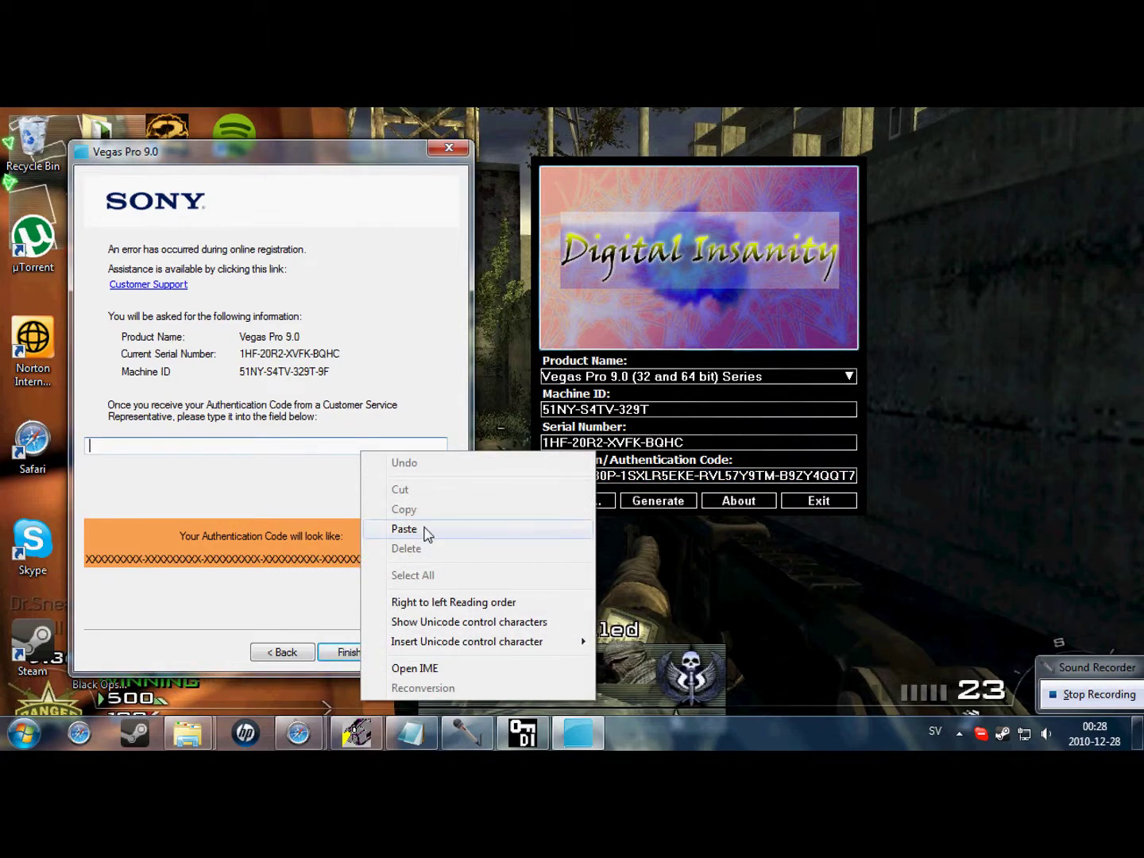
click(425, 529)
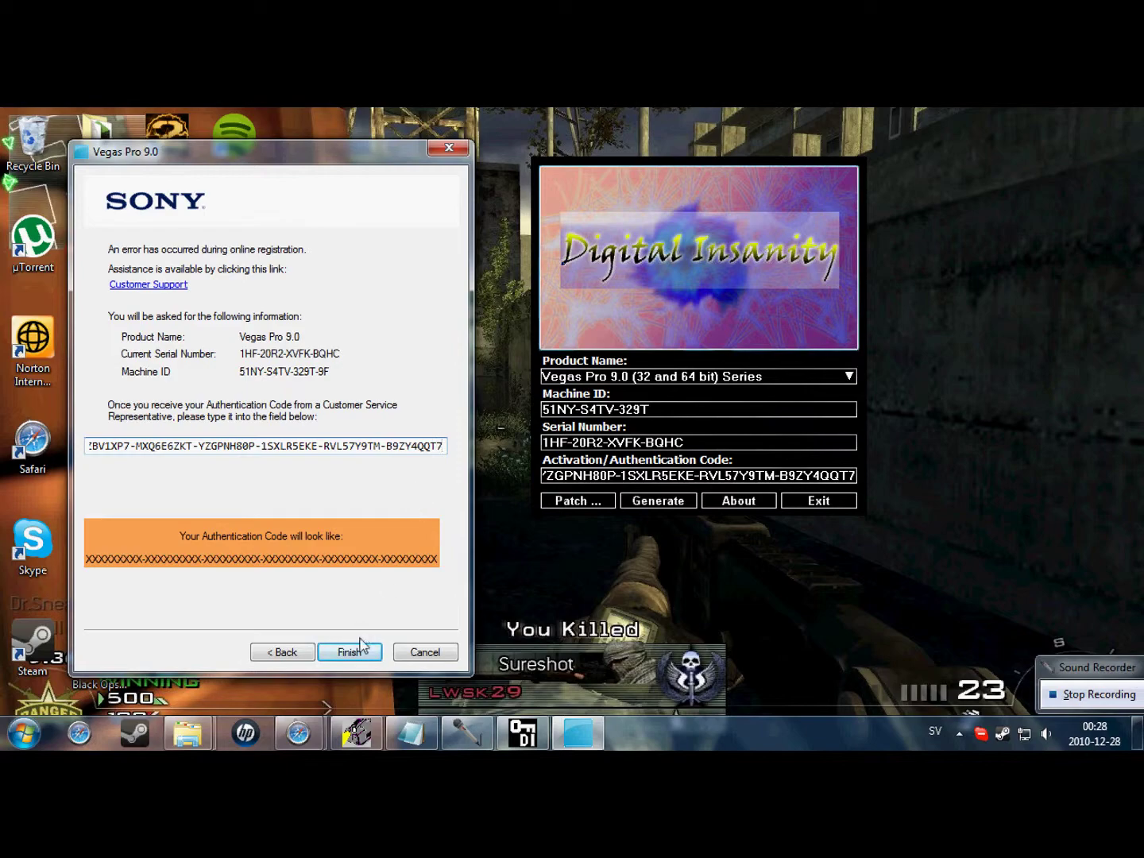
click(357, 651)
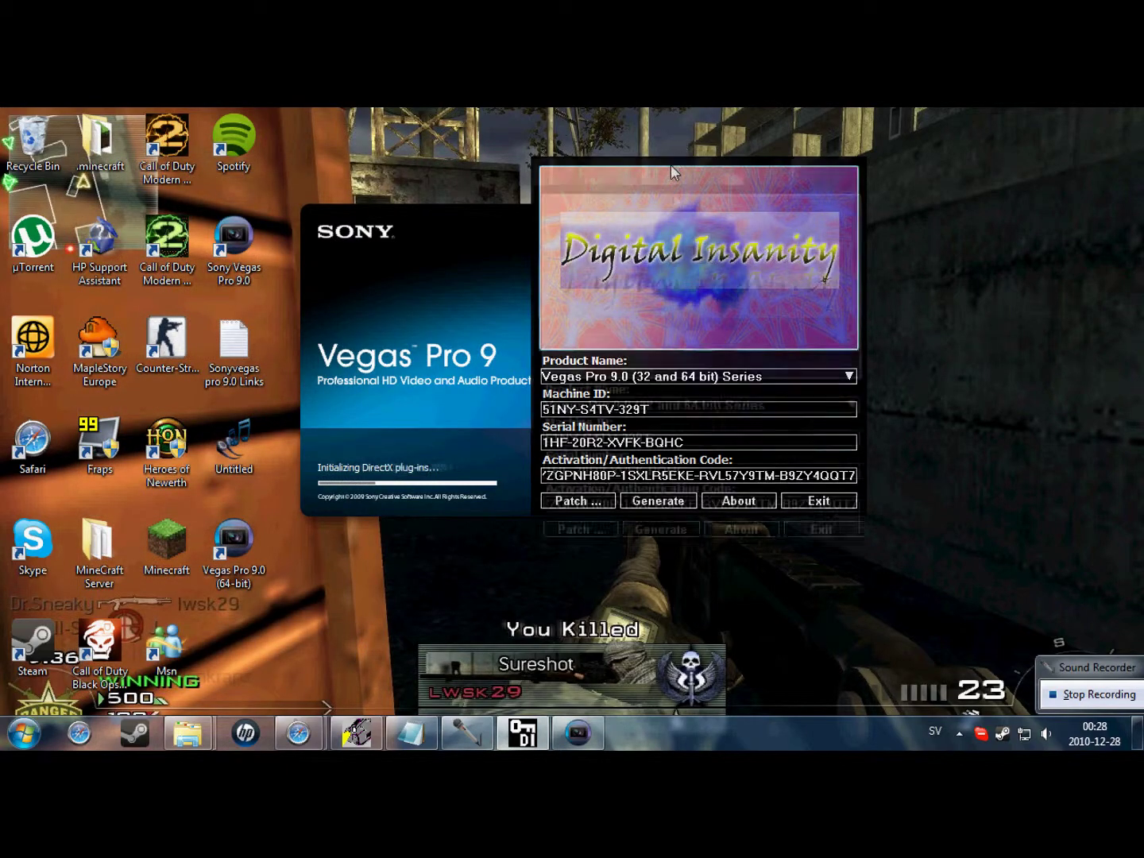
Step: Move the keygen aside and close the Sony Net Notify 9.0e update window
drag(672, 167, 922, 357)
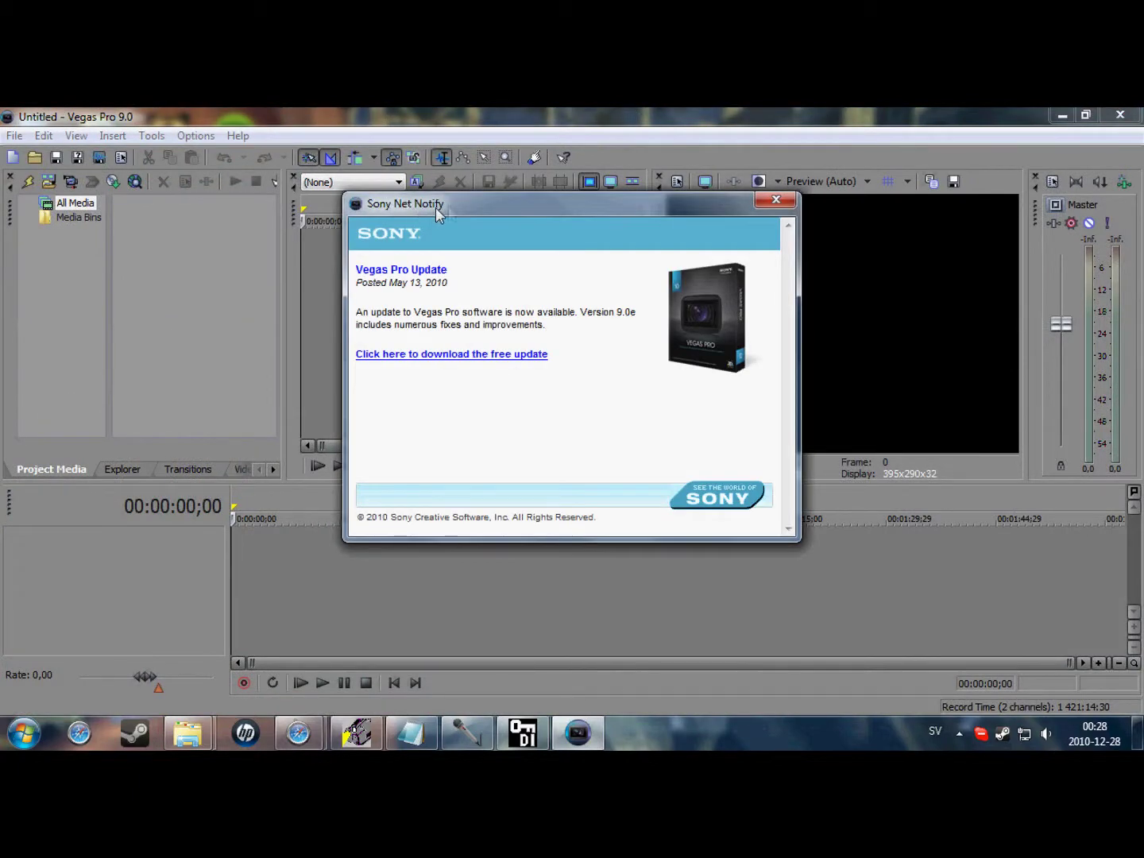
click(784, 203)
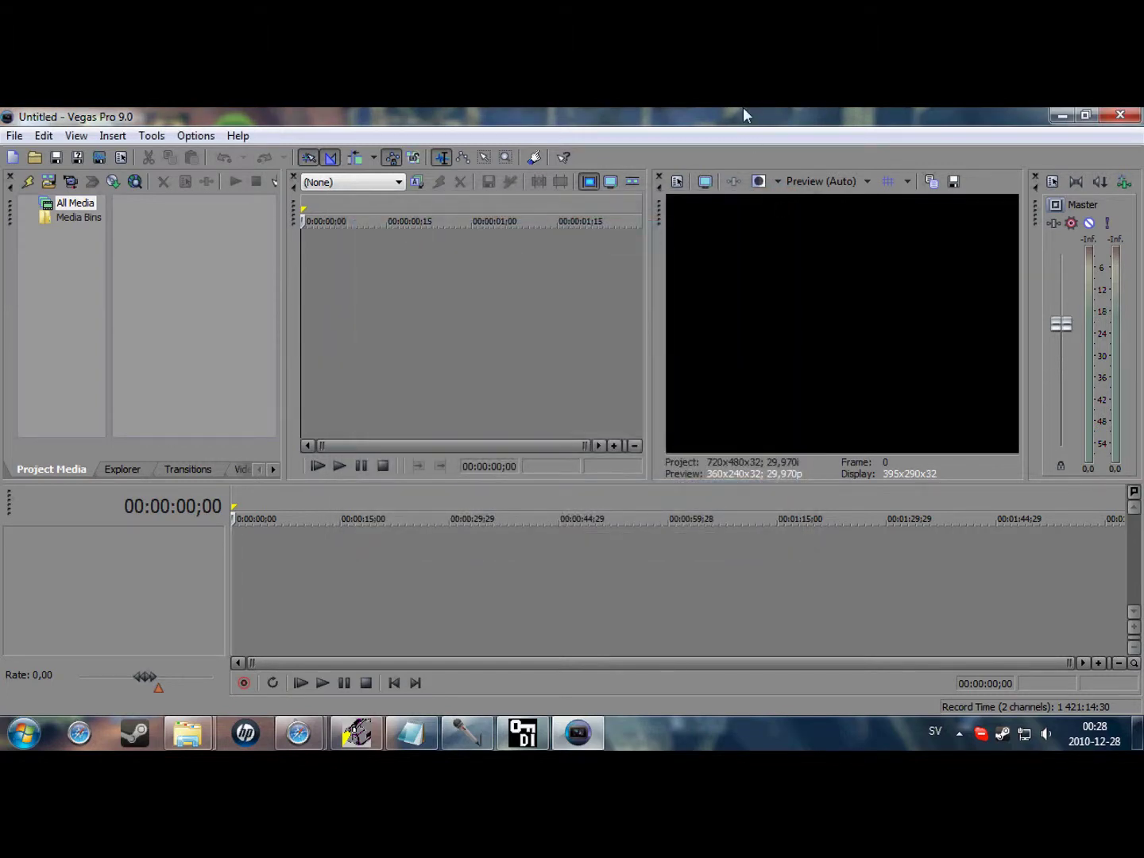